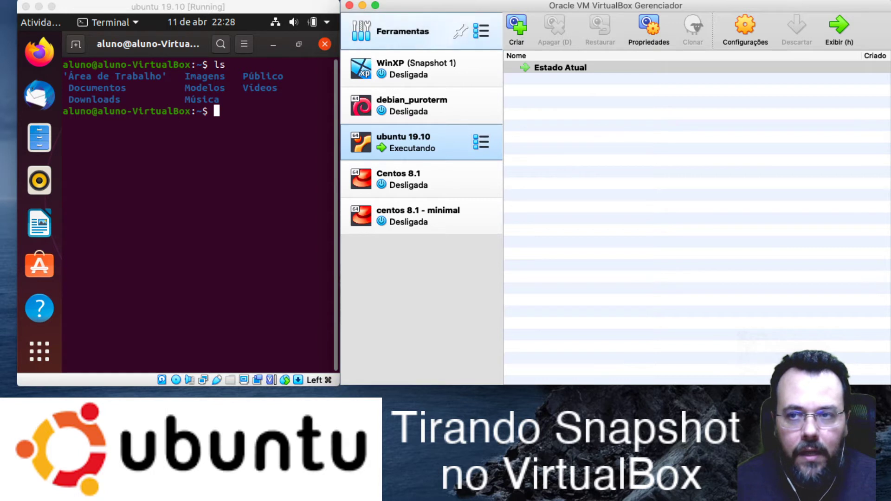
Step: Take a snapshot of the running ubuntu 19.10 virtual machine named "Ubuntu sem arquivos"
left_click(215, 1)
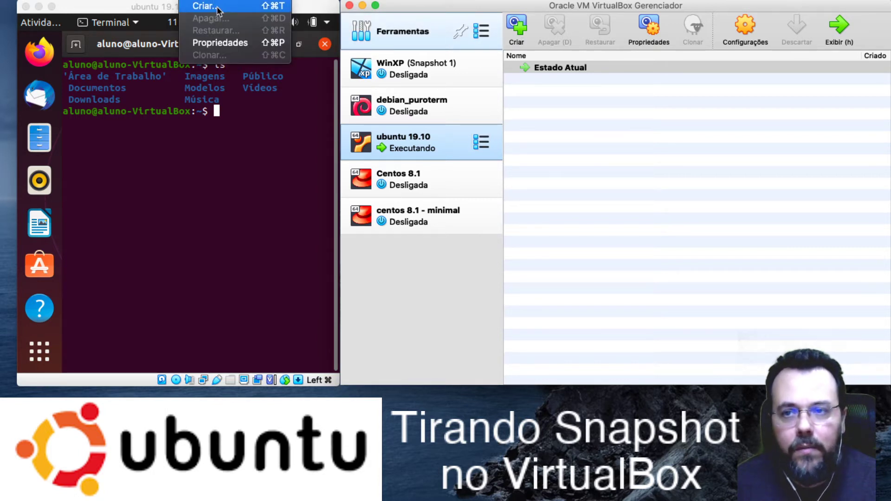
left_click(217, 6)
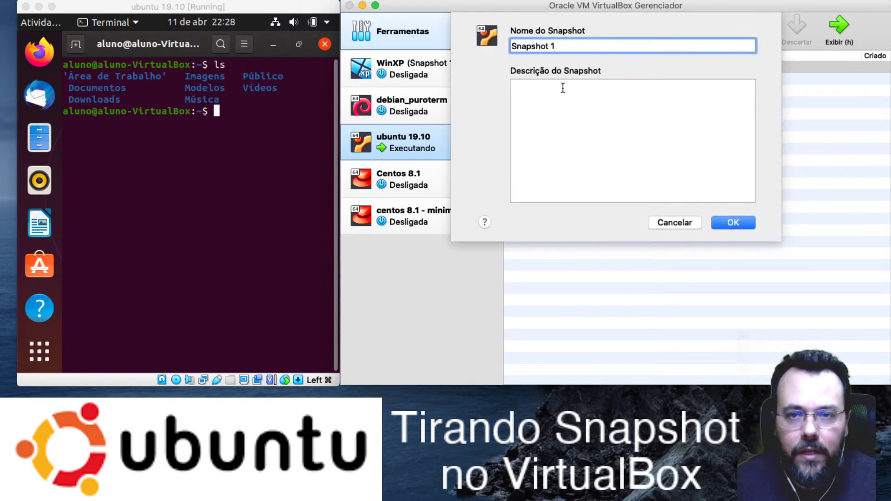
key("BackSpace")
key("BackSpace")
key("BackSpace")
key("BackSpace")
key("BackSpace")
key("BackSpace")
key("BackSpace")
key("BackSpace")
key("BackSpace")
key("BackSpace")
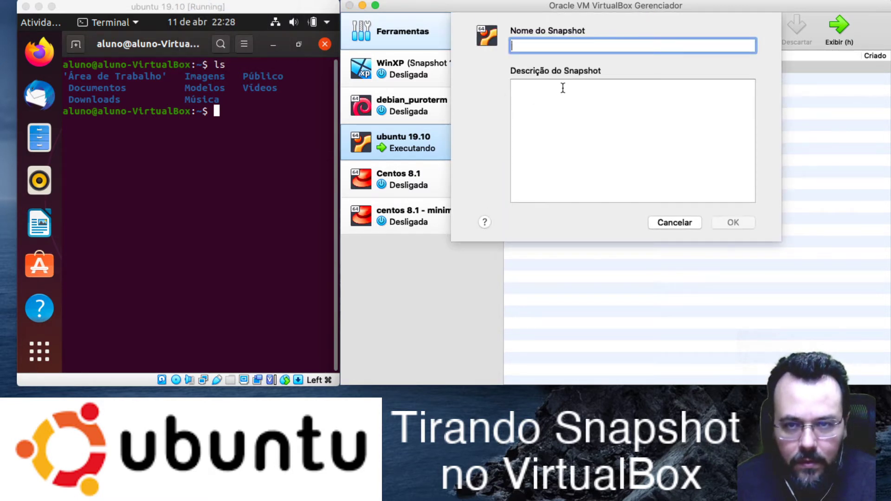
type("Ubuntu ")
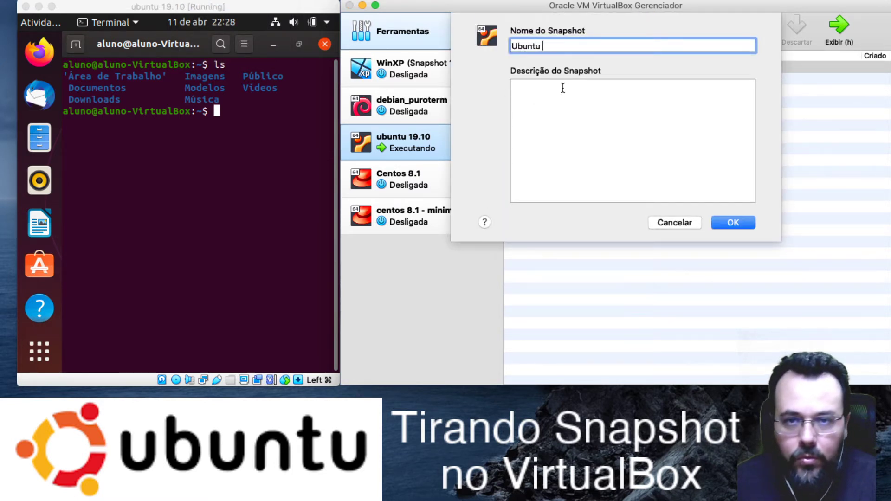
type("sem arquivos")
key("Return")
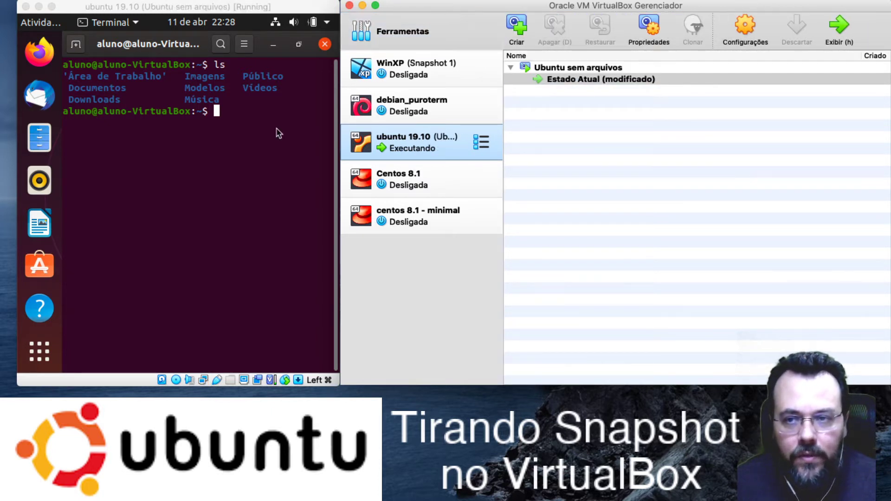
Step: Create an empty file named vazio.txt with touch in the Ubuntu terminal and list the home folder with ls
left_click(244, 135)
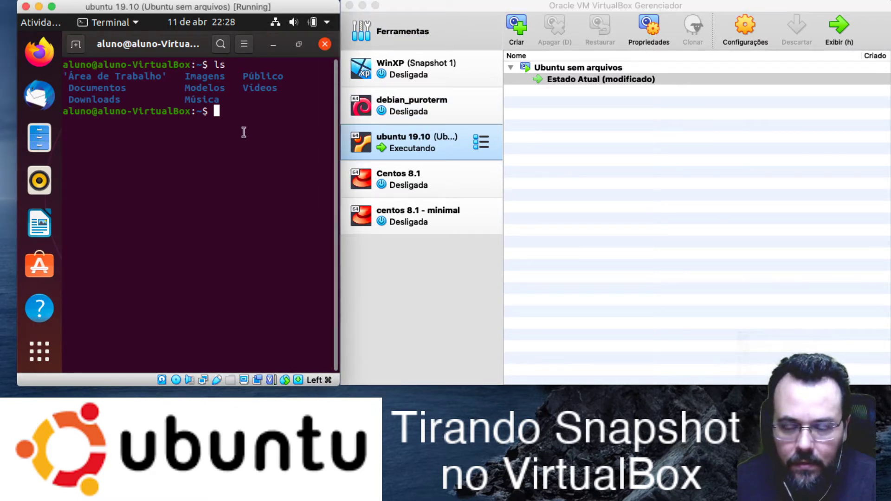
type("touch ")
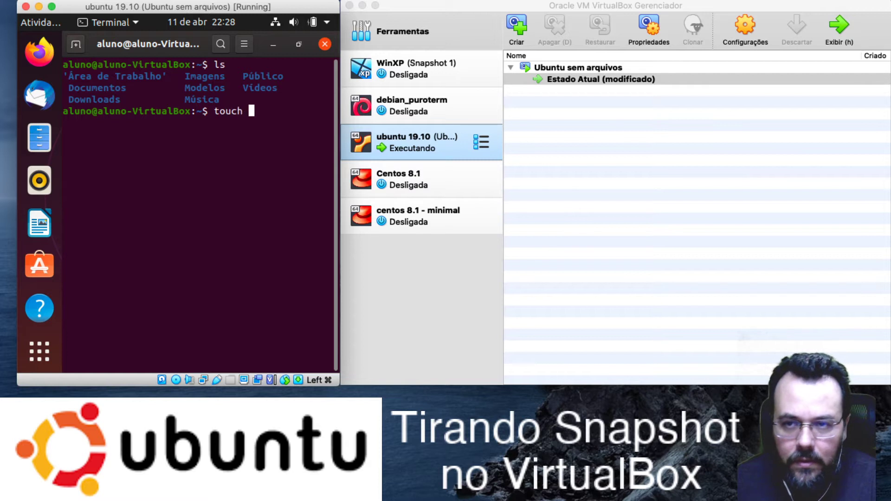
type("l")
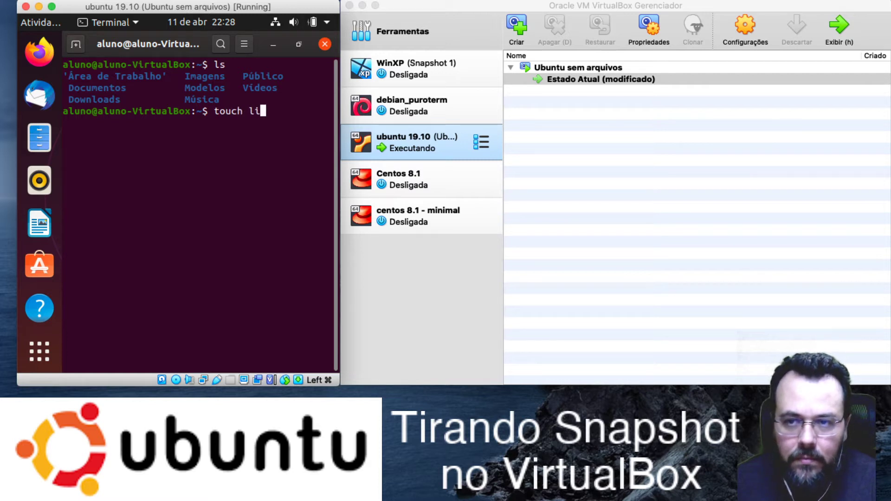
key("BackSpace")
type("vazio.txt")
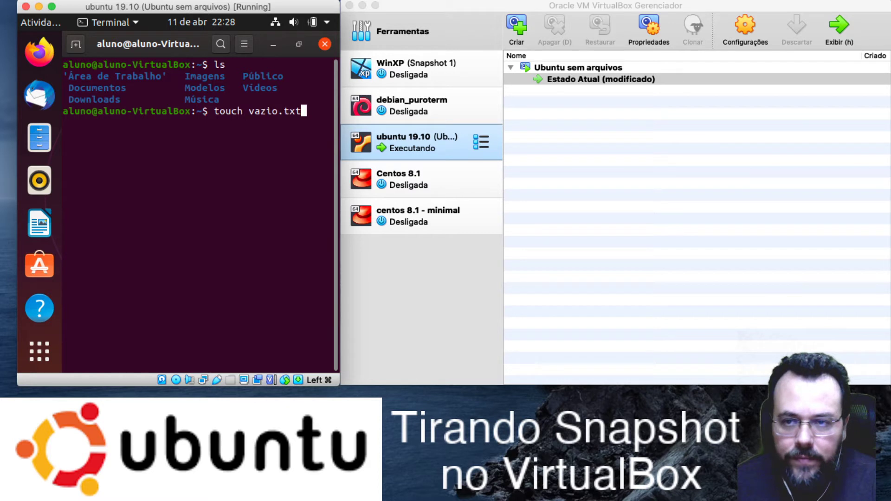
key("Return")
type("ls")
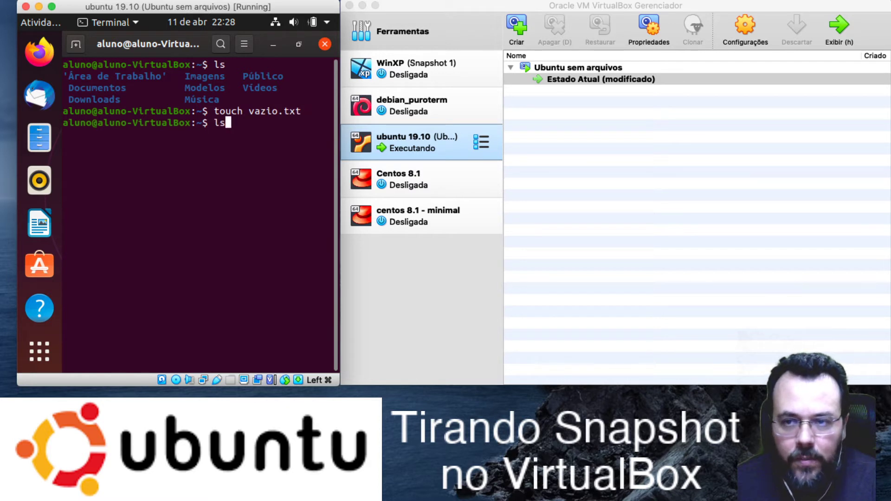
key("Return")
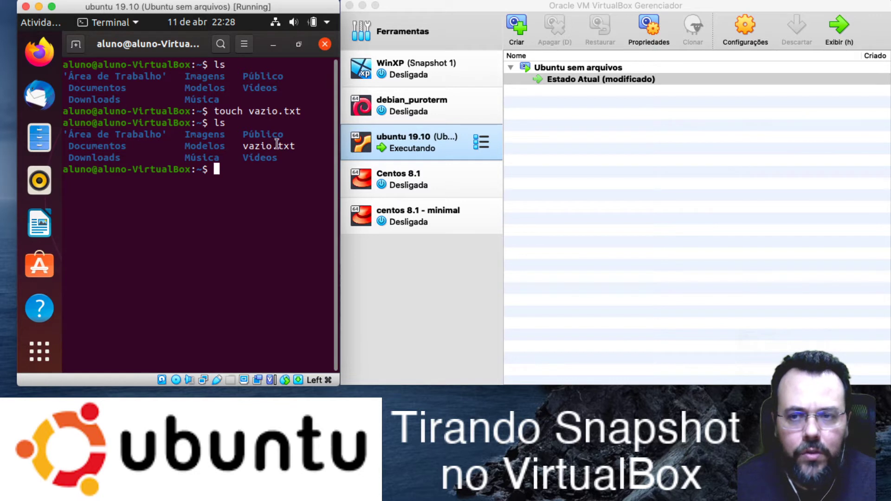
Step: Take a second snapshot of the running ubuntu 19.10 machine named "ubuntu - com arq. vazio.txt"
left_click(514, 27)
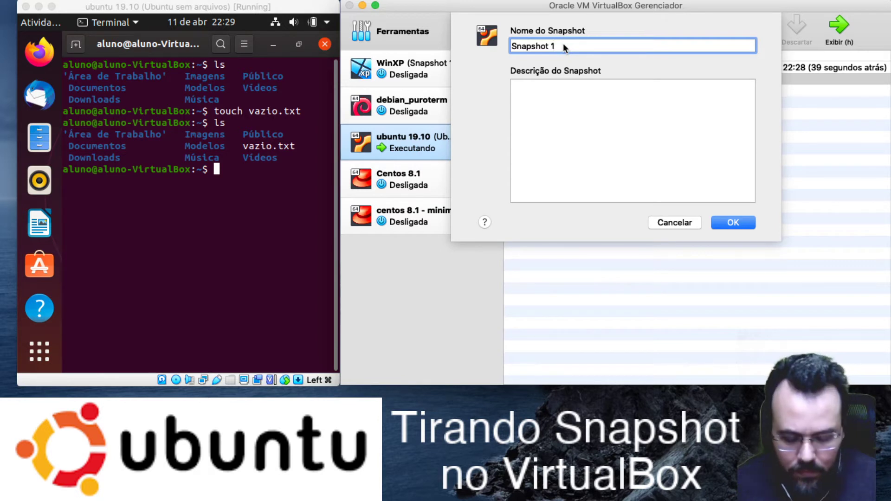
key("BackSpace")
key("BackSpace")
key("BackSpace")
key("BackSpace")
key("BackSpace")
key("BackSpace")
key("BackSpace")
key("BackSpace")
key("BackSpace")
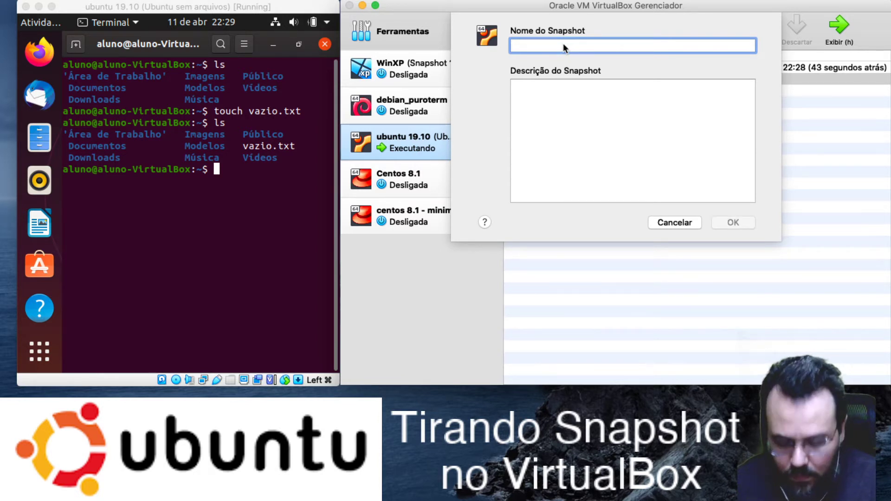
type("ubuntu")
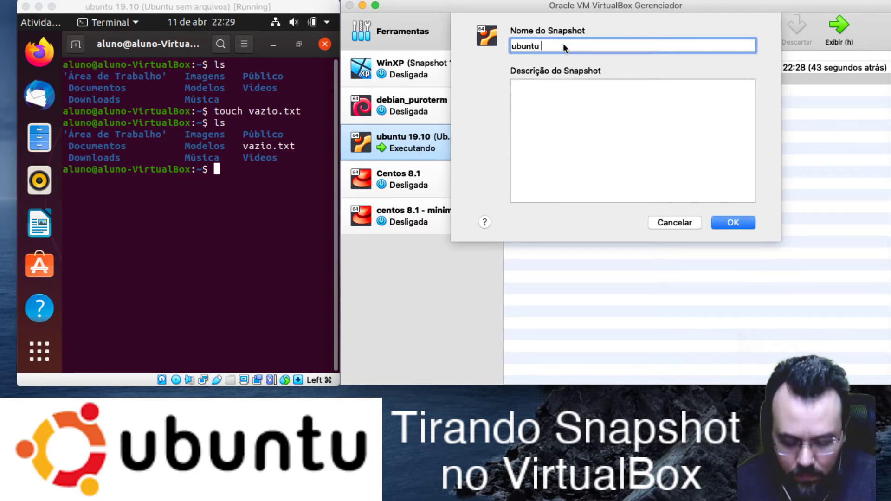
type(" - com arqv")
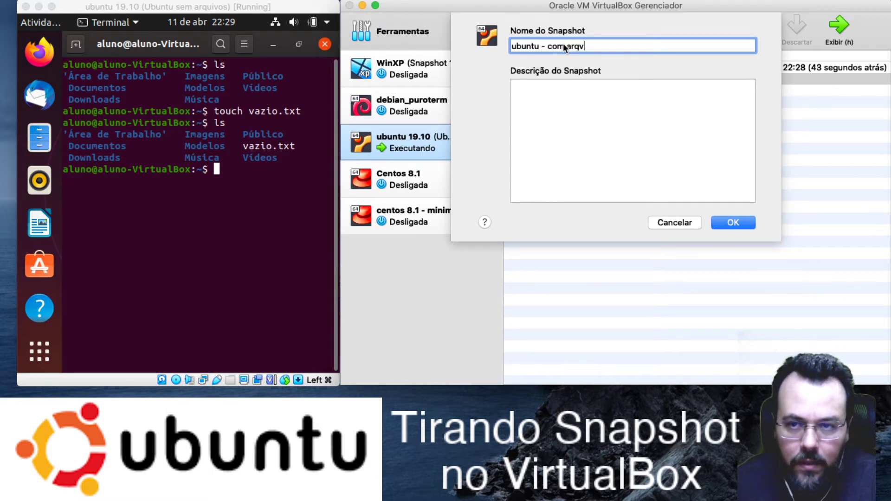
key("BackSpace")
type(". vaz")
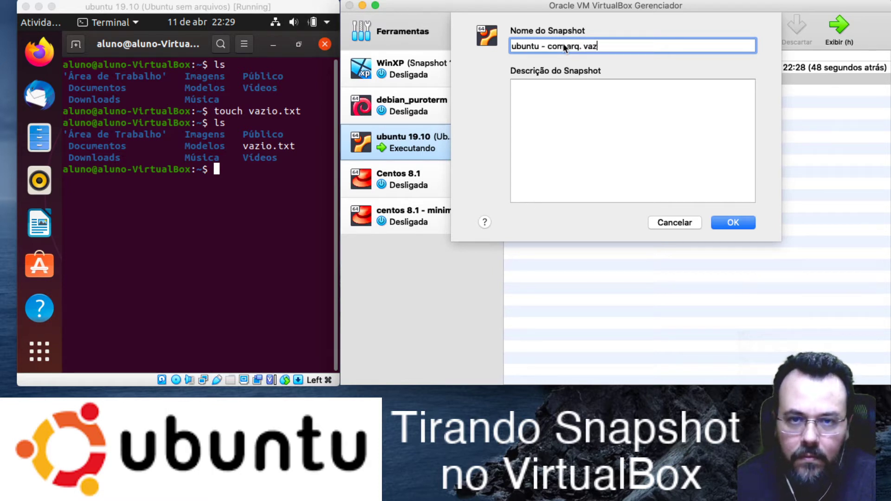
type("io.txt")
key("Return")
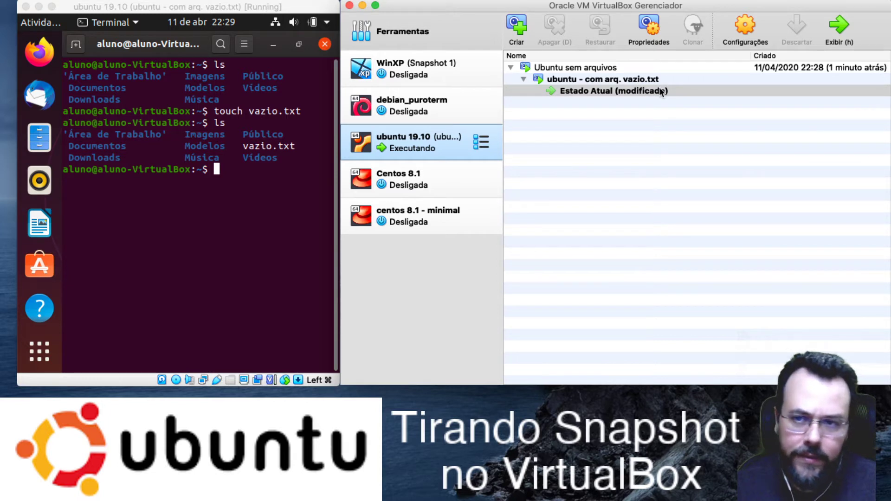
Step: Shut down the ubuntu 19.10 guest system from within its own desktop
left_click(326, 23)
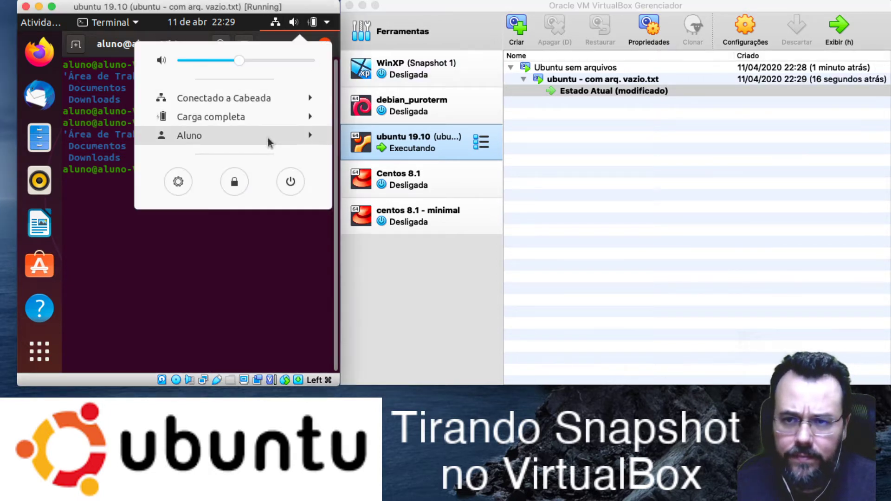
left_click(290, 181)
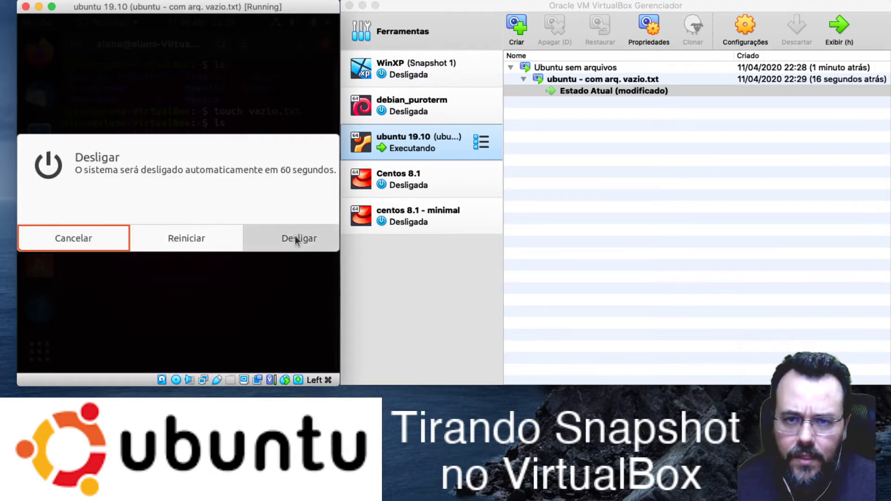
left_click(295, 238)
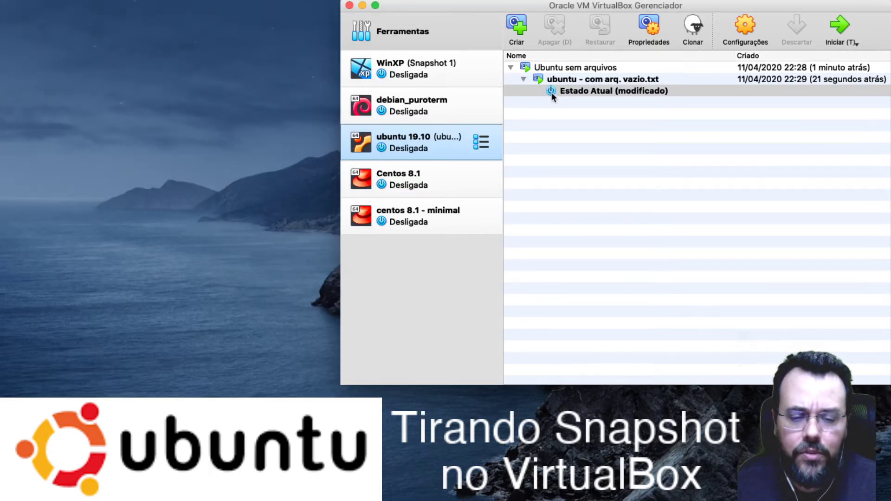
left_click(674, 119)
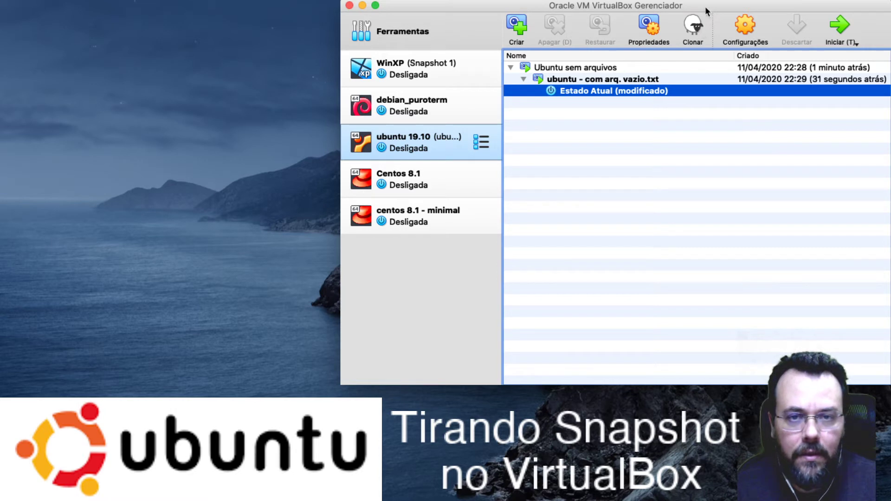
left_click(693, 29)
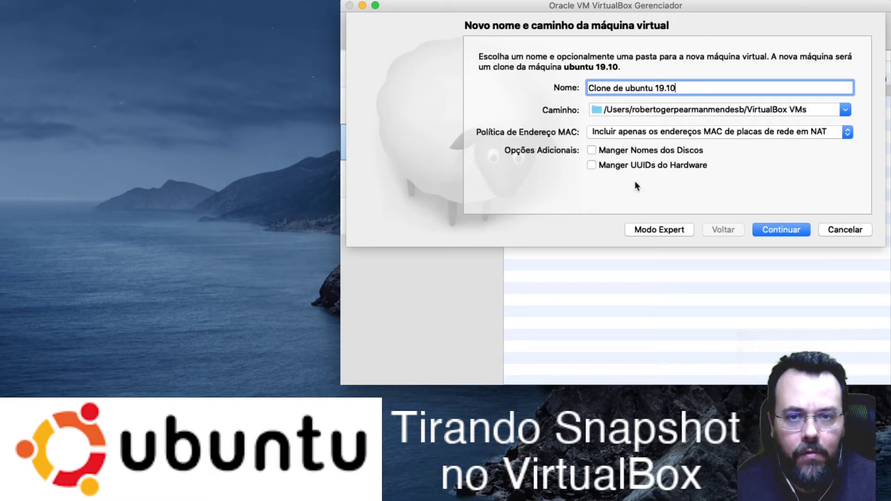
left_click(844, 230)
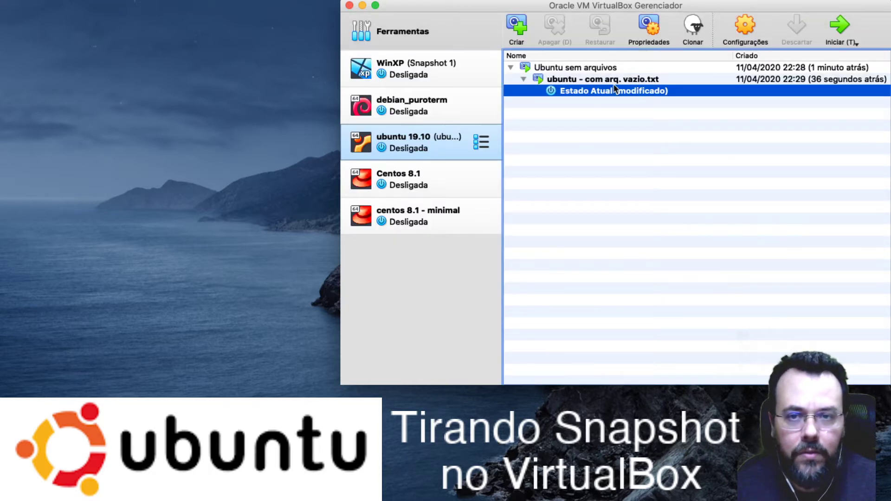
Step: Restore the snapshot "Ubuntu sem arquivos" without creating a snapshot of the machine's current state
left_click(620, 81)
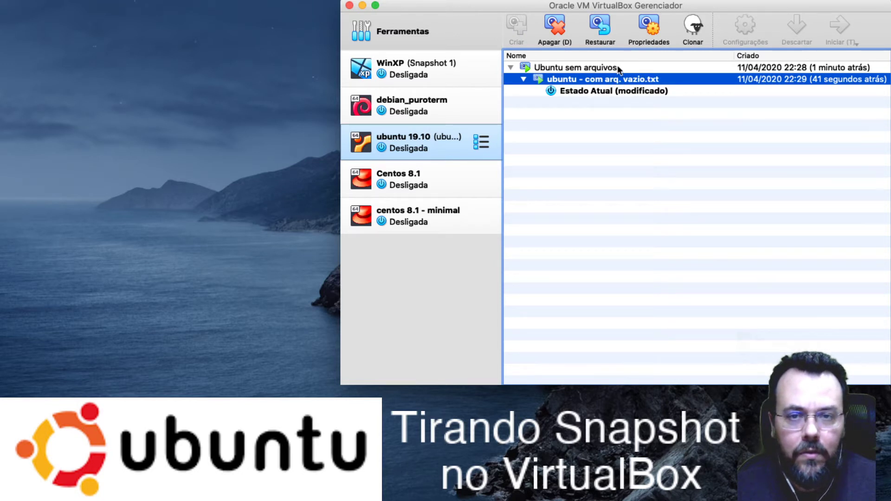
left_click(612, 68)
right_click(610, 68)
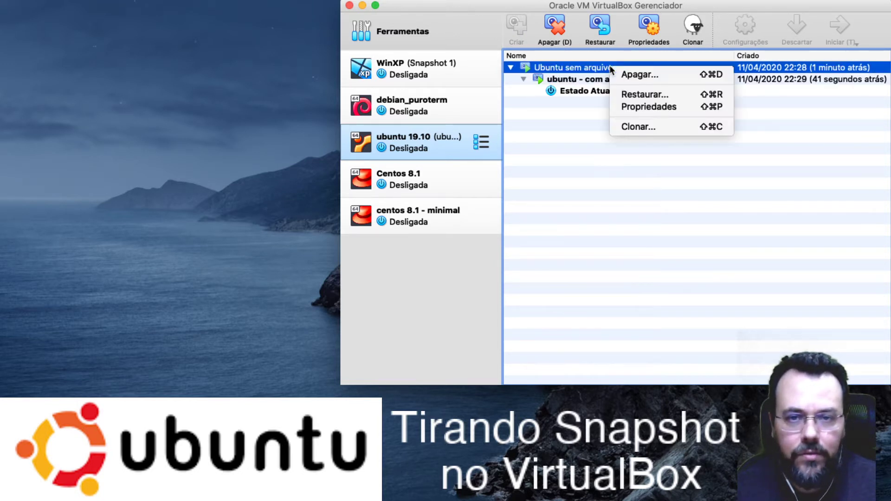
left_click(653, 95)
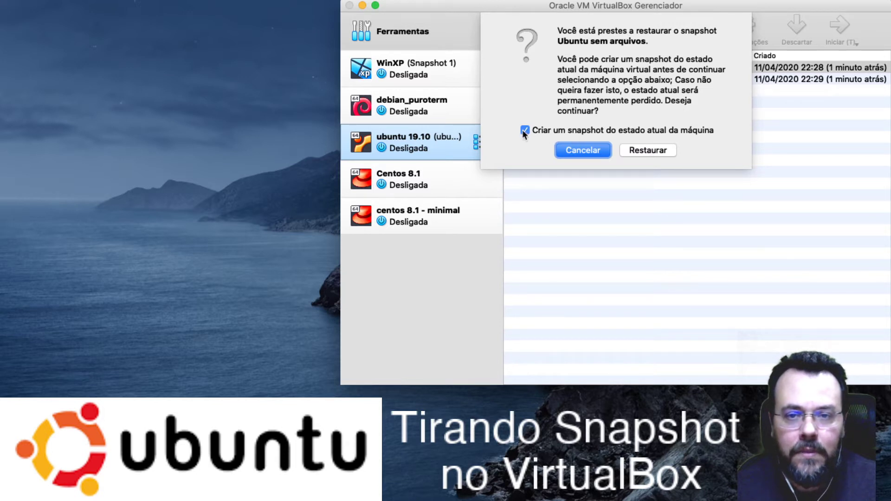
left_click(658, 149)
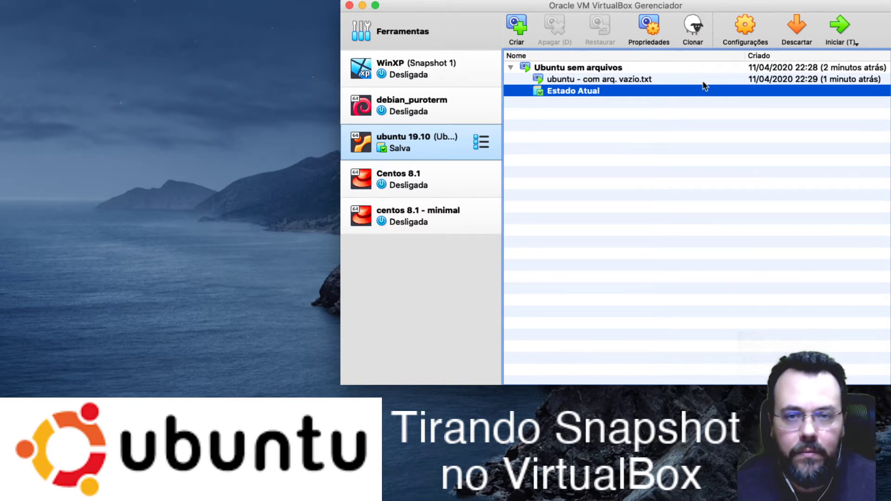
Step: Start the restored ubuntu 19.10 machine in an enlarged window and list the home folder with ls in its terminal
left_click(839, 26)
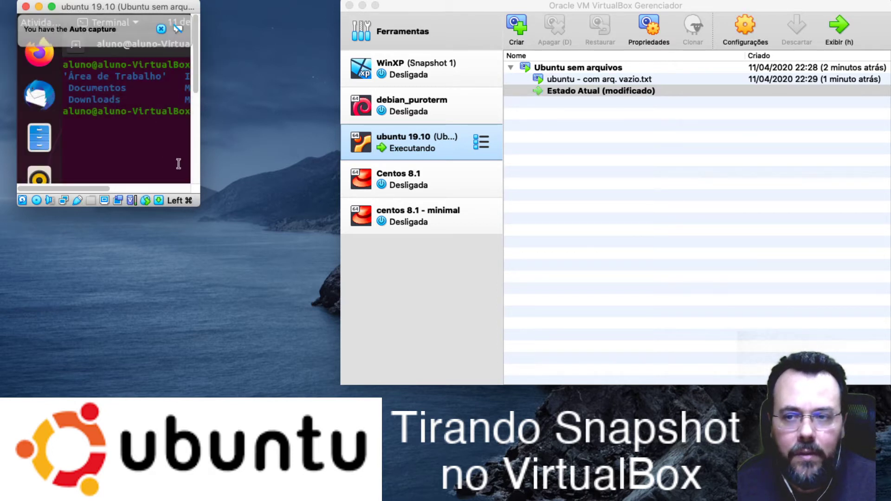
left_click_drag(198, 201, 341, 379)
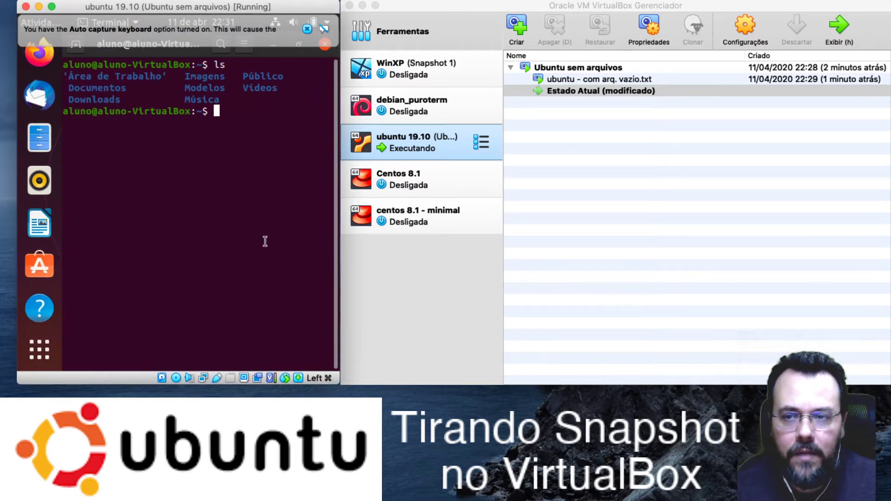
left_click(307, 30)
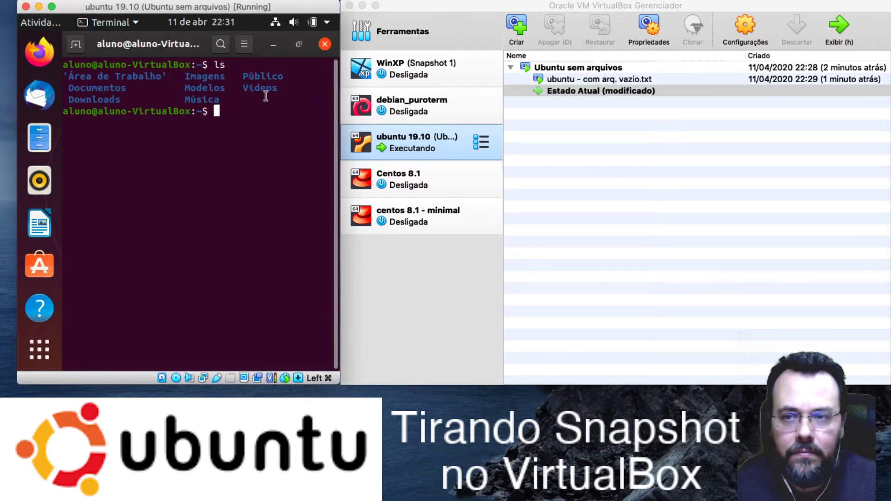
type("ls")
key("Return")
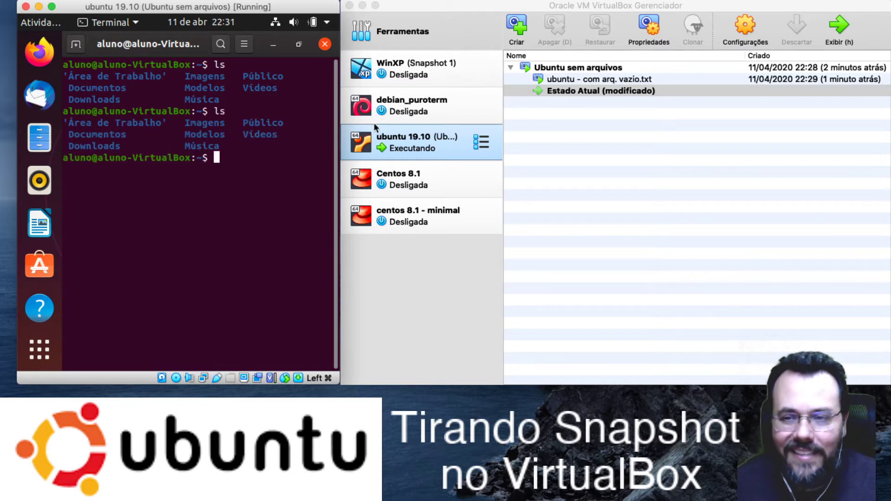
Step: Power off the restored Ubuntu guest so that another snapshot can be restored
left_click(326, 22)
left_click(290, 180)
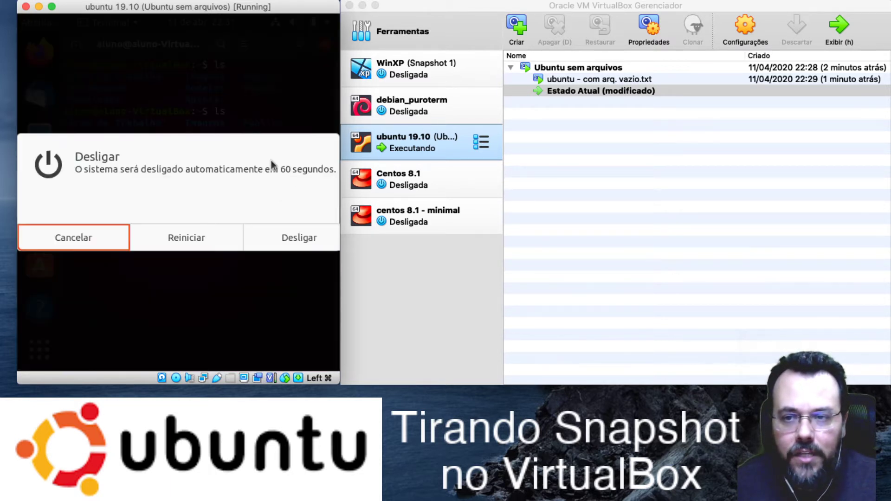
left_click(298, 238)
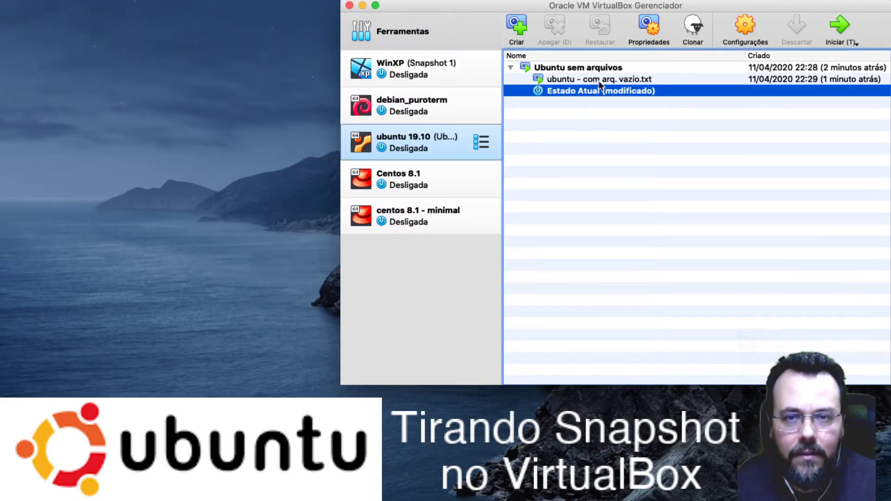
Step: Restore the snapshot "ubuntu - com arq. vazio.txt" without creating a snapshot of the current state, and start the machine in an enlarged window
left_click(600, 81)
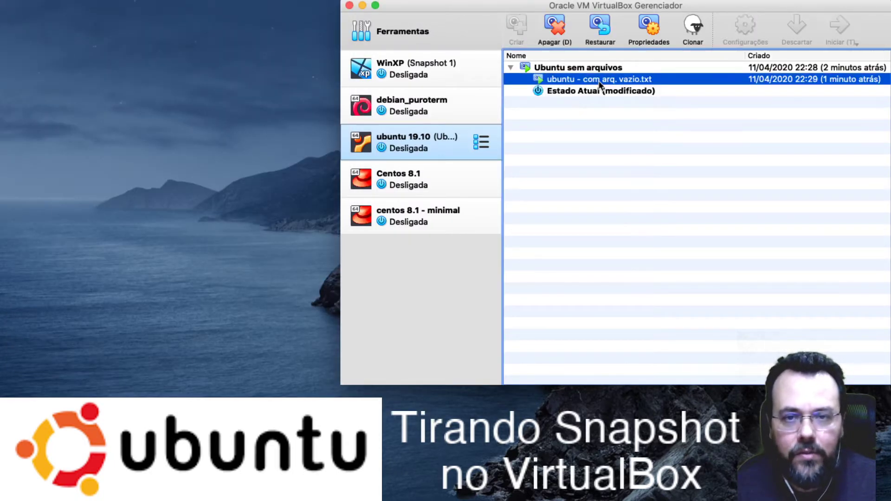
left_click(603, 26)
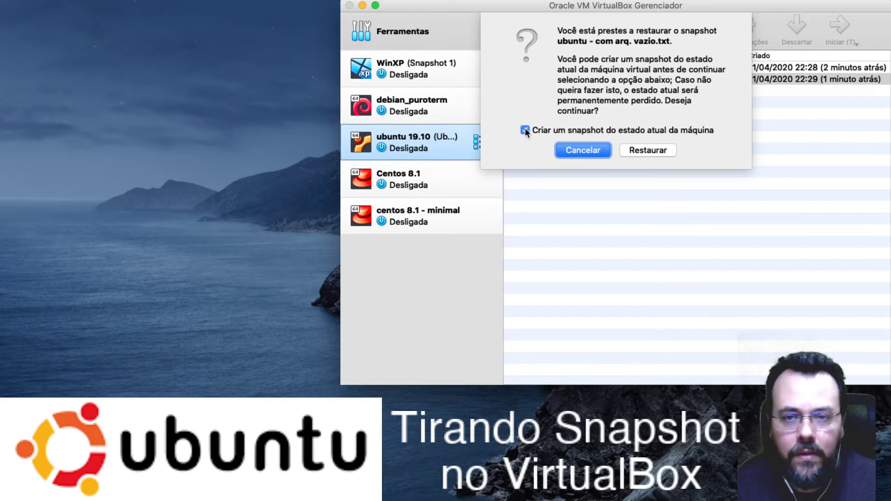
left_click(525, 131)
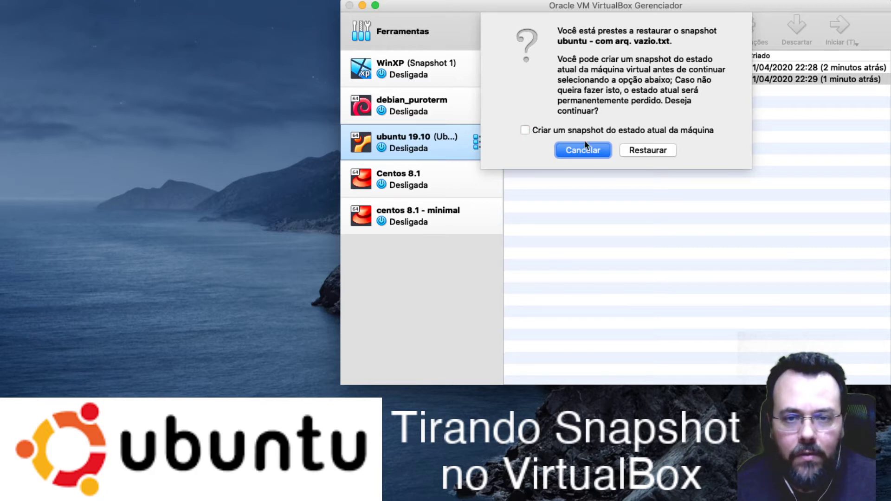
left_click(647, 151)
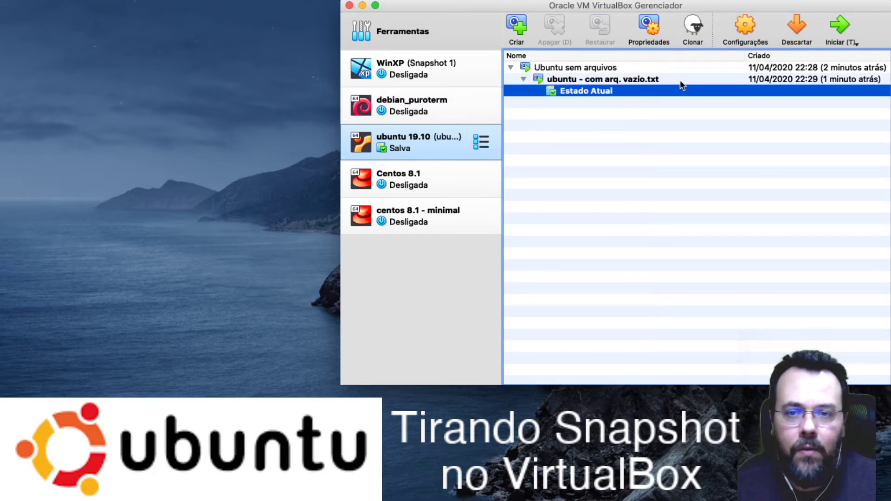
left_click(839, 28)
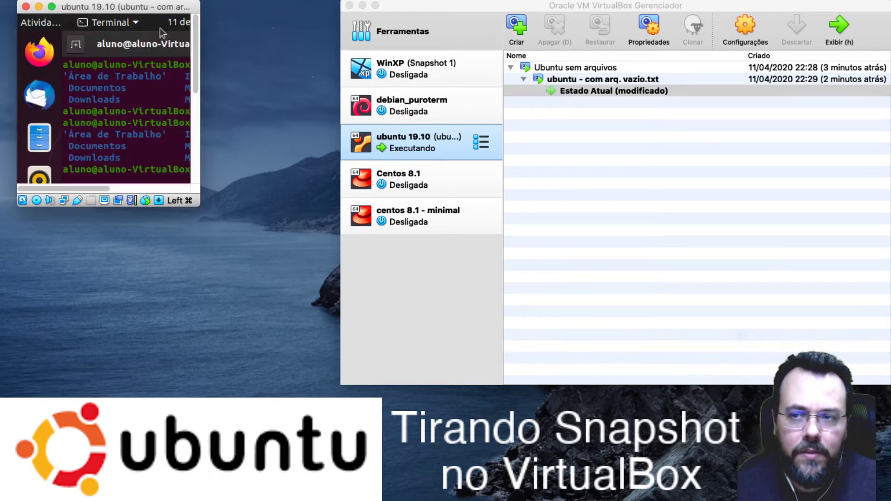
left_click_drag(201, 187, 336, 383)
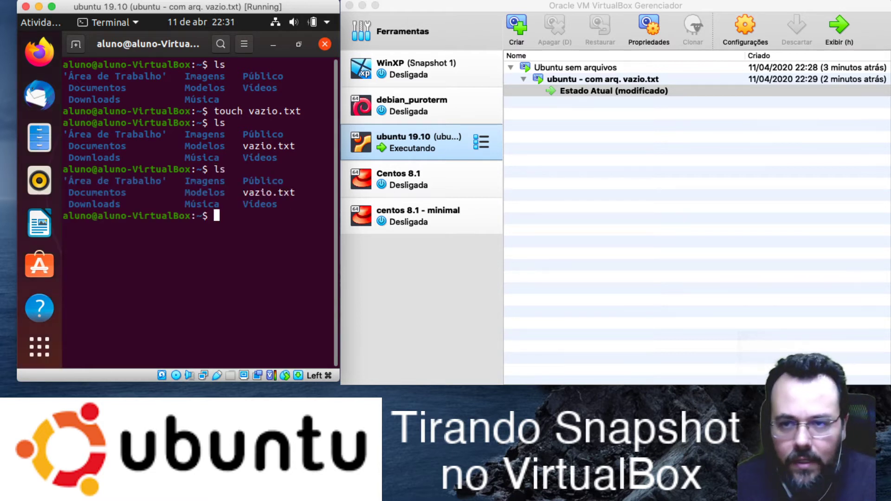
type("rm")
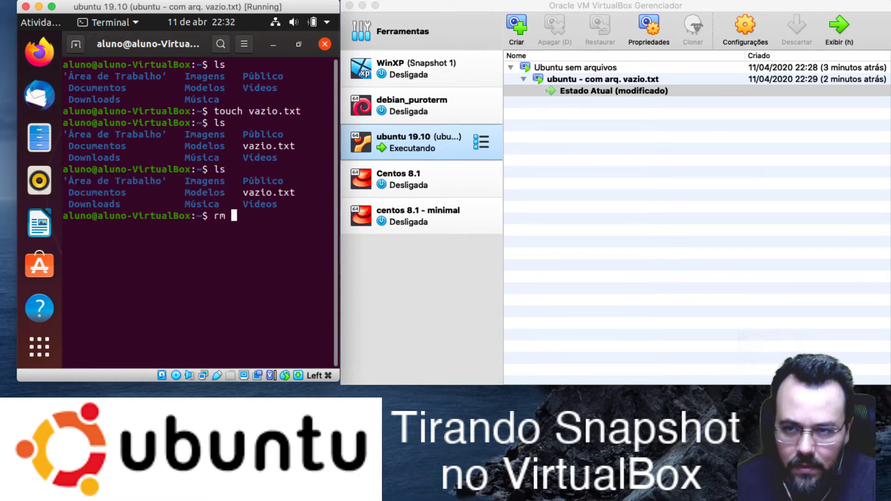
key("BackSpace")
key("BackSpace")
key("BackSpace")
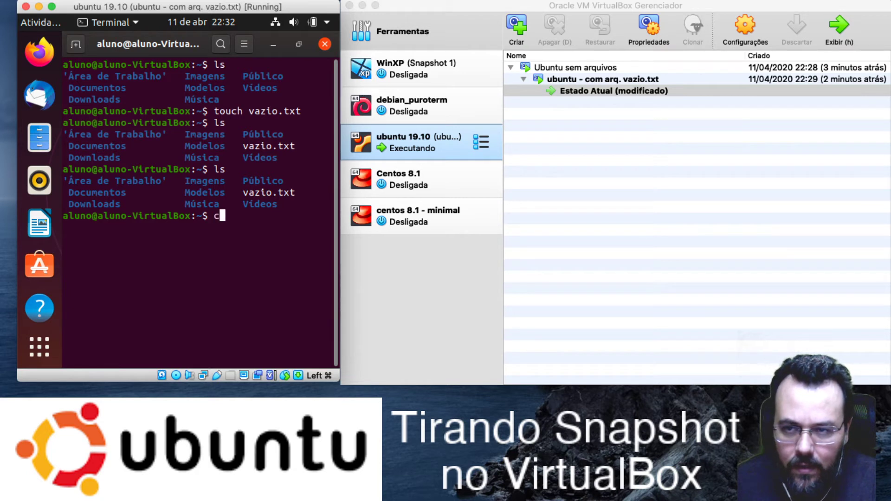
Step: Copy vazio.txt to a file named outro in the guest's terminal and list the home folder with ls
type("cp vazio")
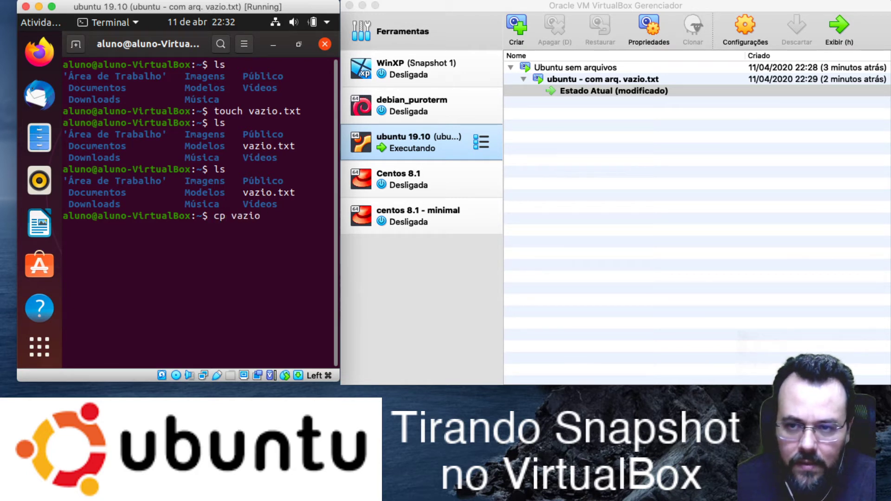
type(".txt ")
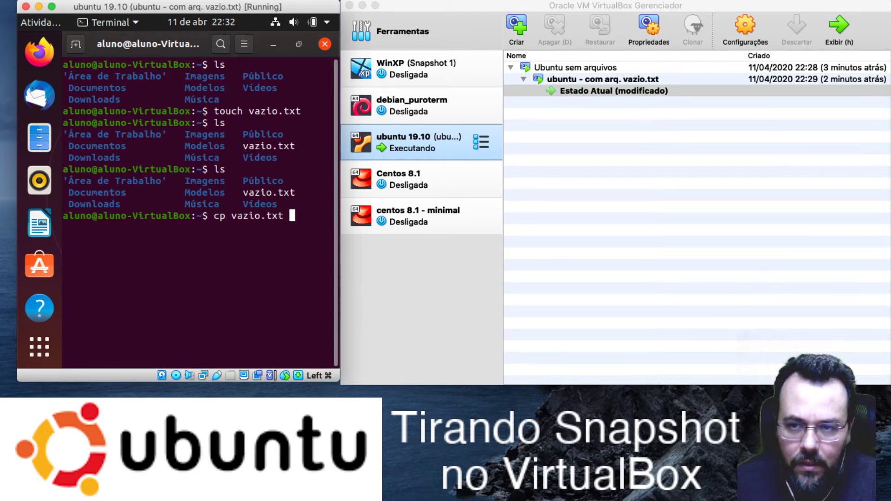
type("outro")
key("Return")
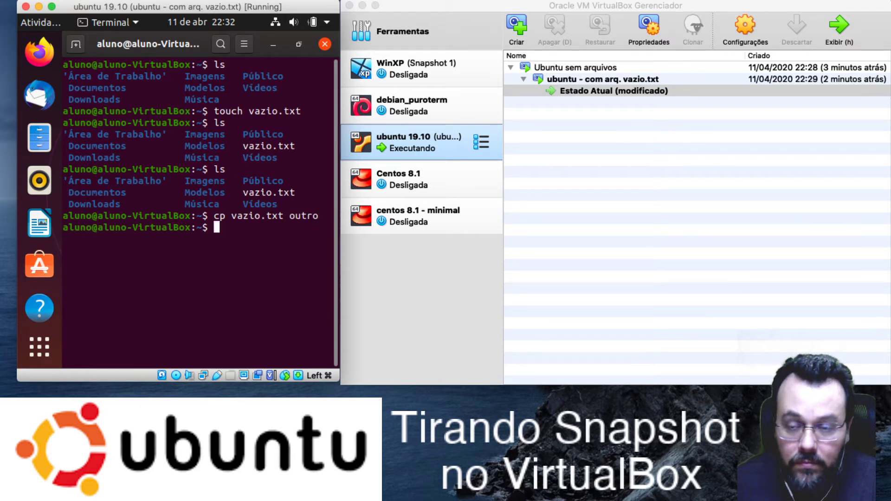
type("ls")
key("Return")
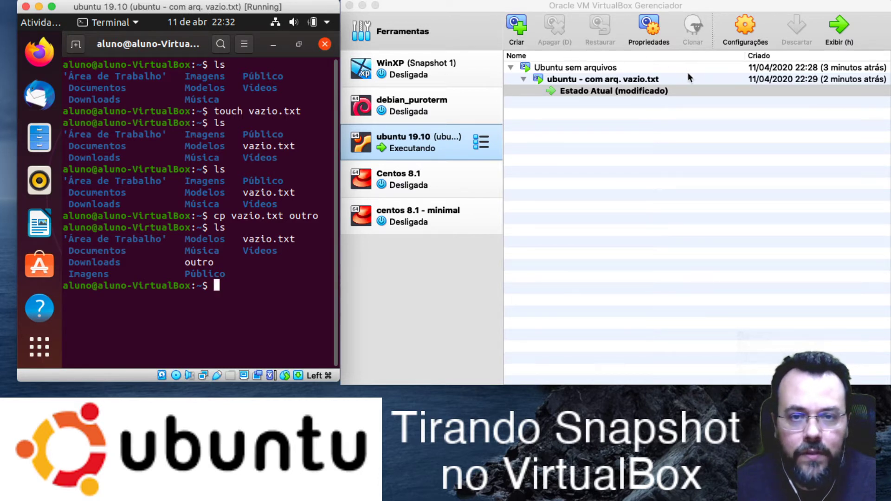
Step: Create a snapshot of the running ubuntu 19.10 machine's current state named "Snapshot 2 arquivos"
left_click(613, 92)
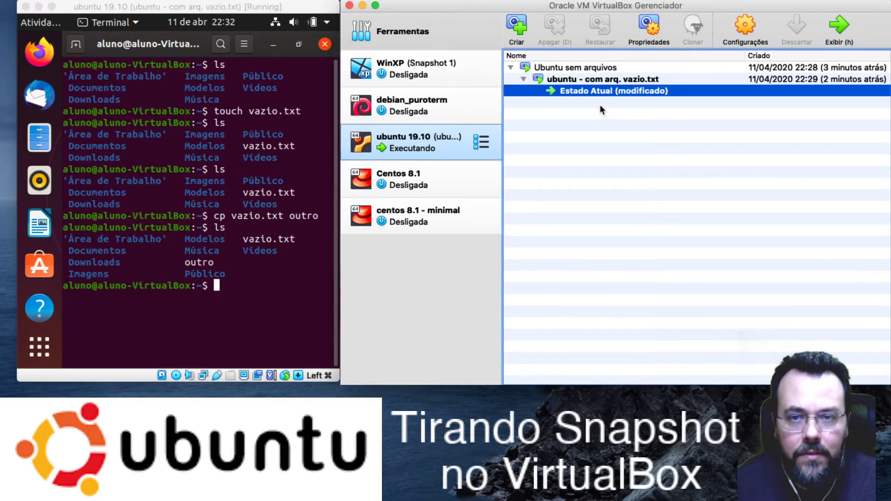
left_click(518, 28)
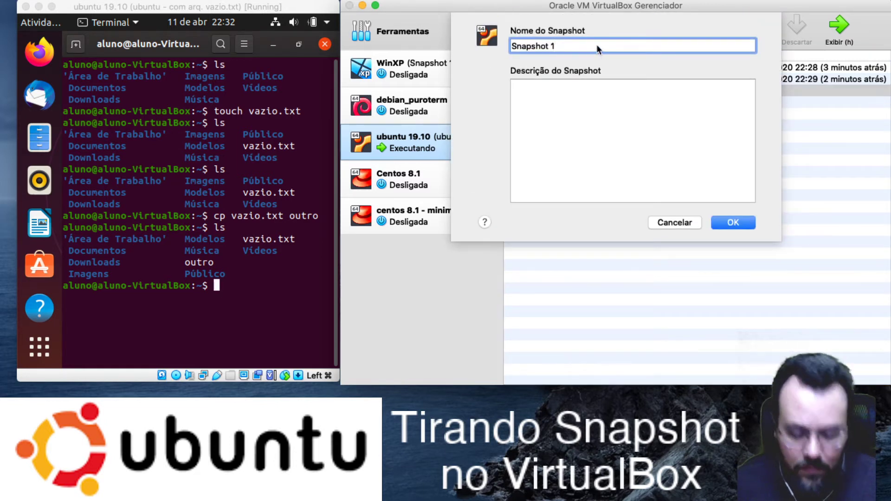
key("BackSpace")
type("2 arquivos")
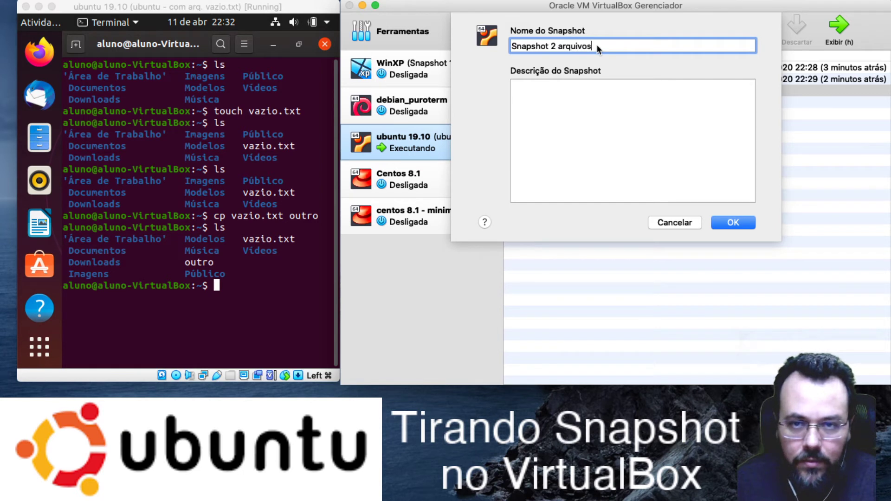
key("Return")
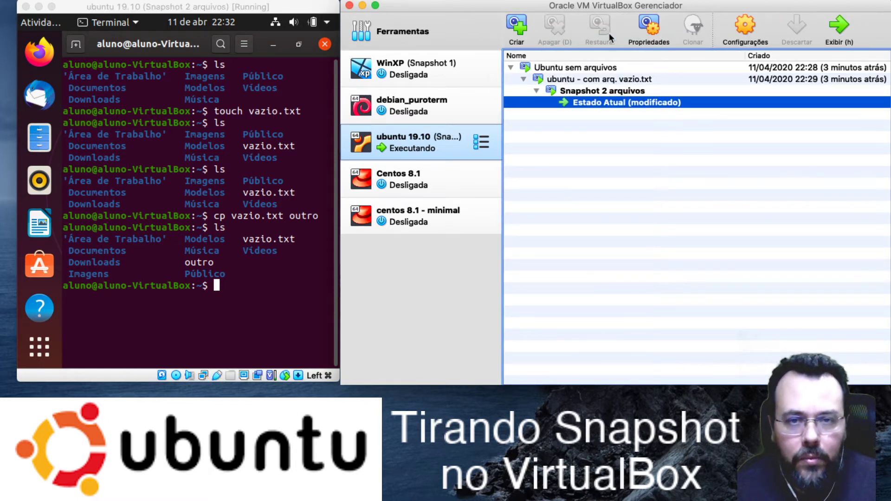
Step: Begin cloning the snapshot "Snapshot 2 arquivos" and set the Imagens folder as the new machine's path
left_click(628, 93)
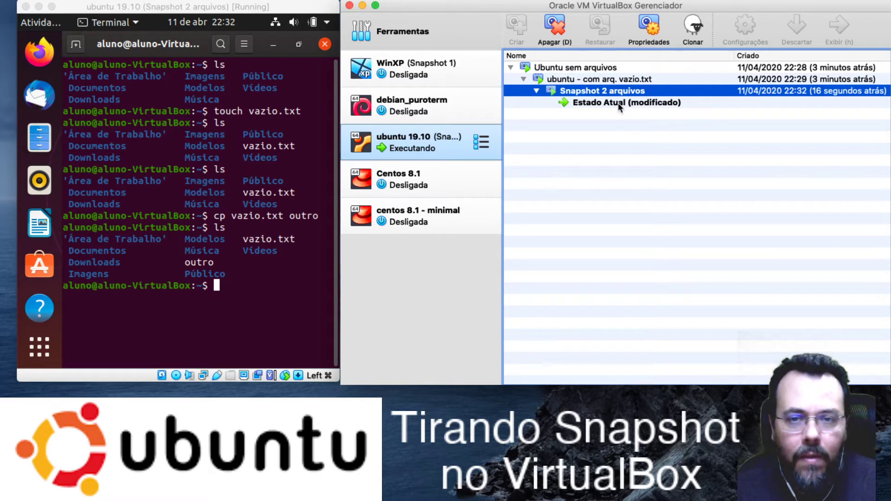
left_click(693, 27)
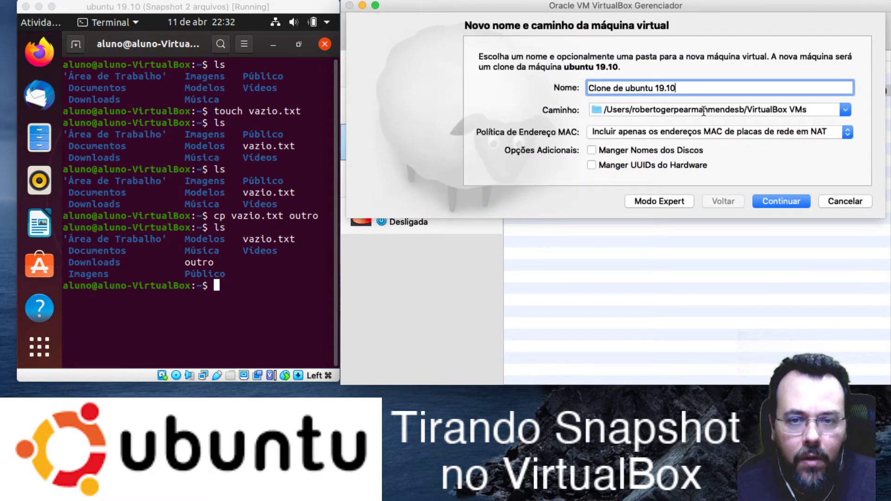
left_click(845, 110)
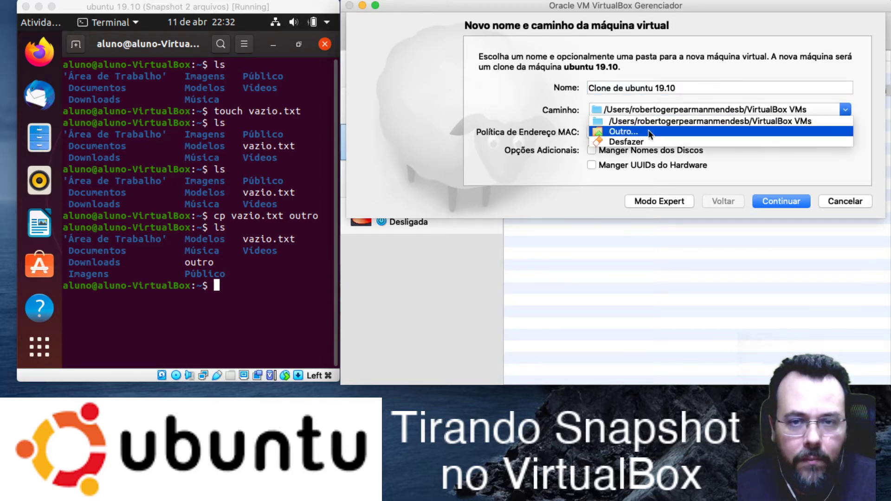
left_click(627, 132)
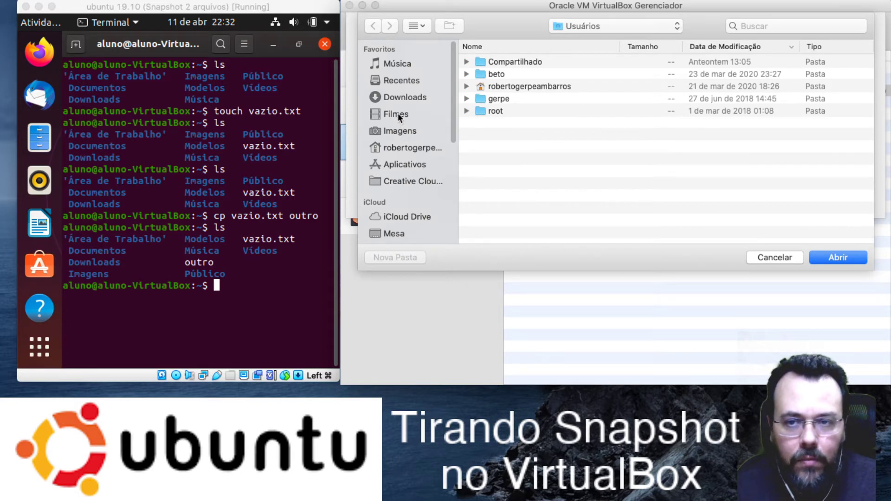
left_click(398, 131)
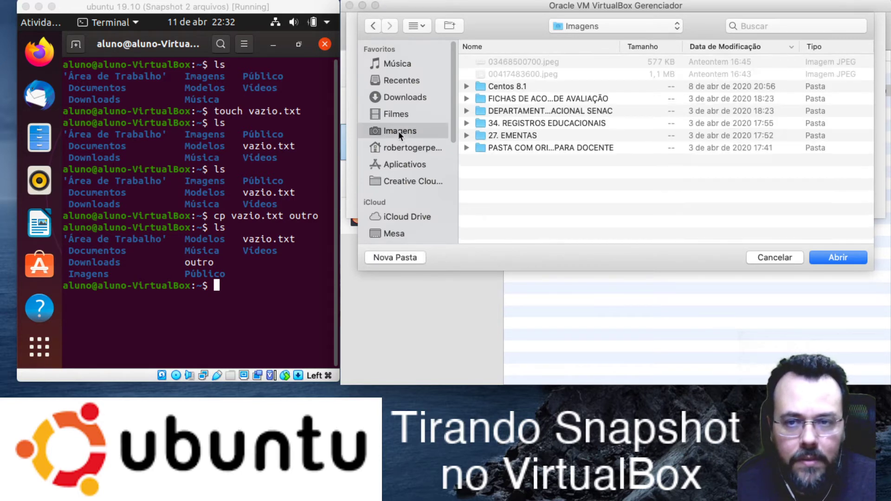
left_click(851, 257)
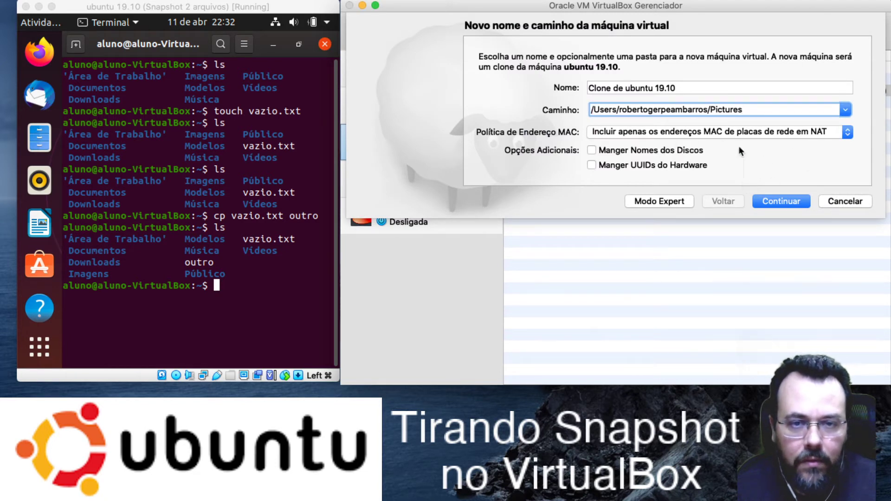
Step: Review the clone type descriptions and create "Clone de ubuntu 19.10" as a linked clone (Clone Linkado)
left_click(789, 202)
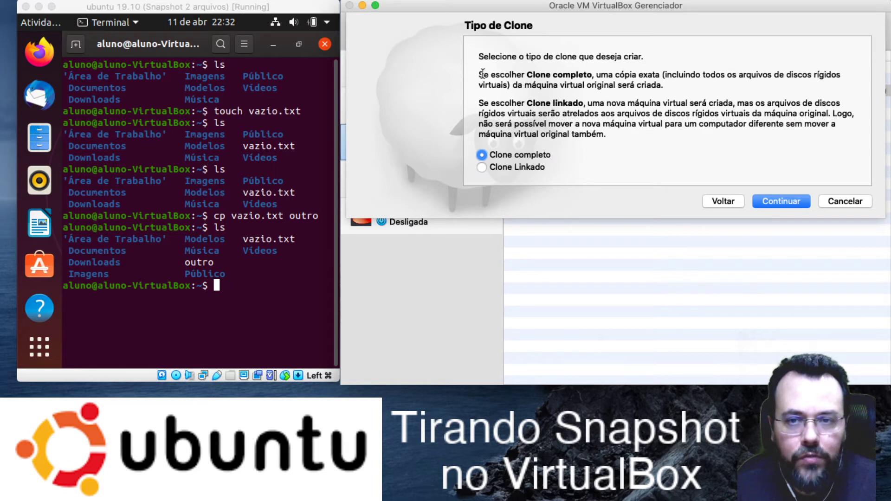
left_click_drag(483, 73, 681, 89)
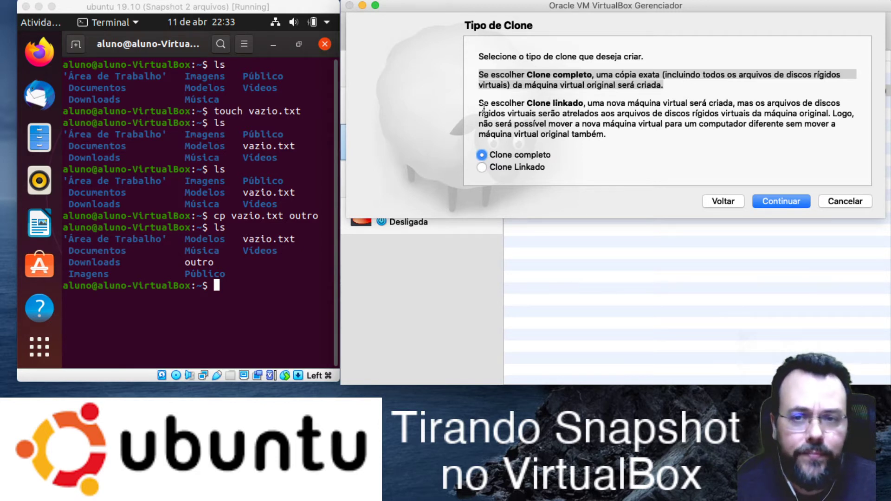
left_click_drag(479, 102, 704, 113)
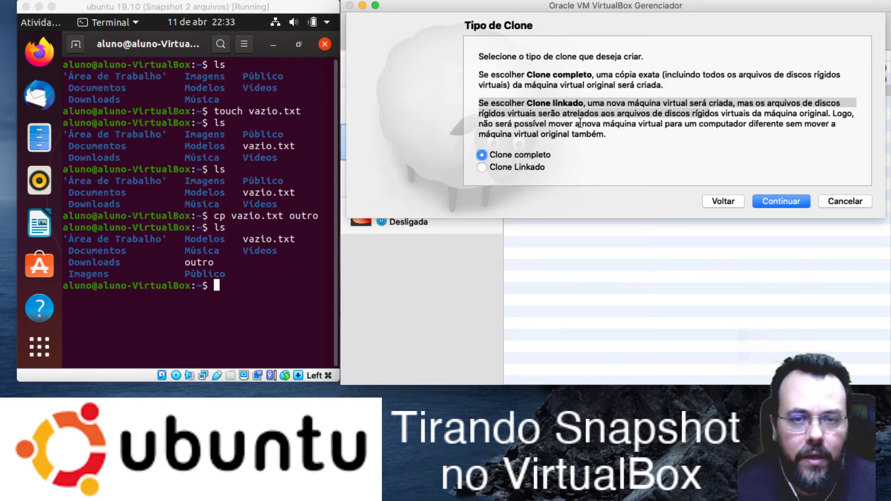
left_click(482, 167)
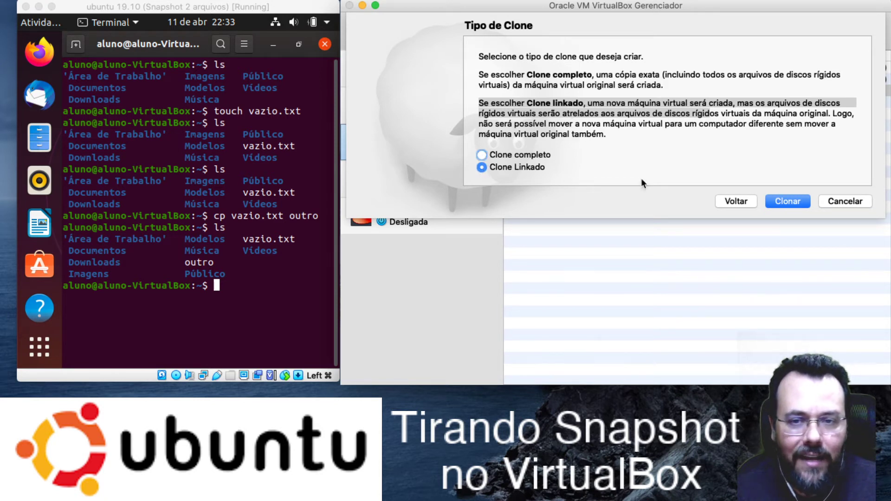
left_click(798, 201)
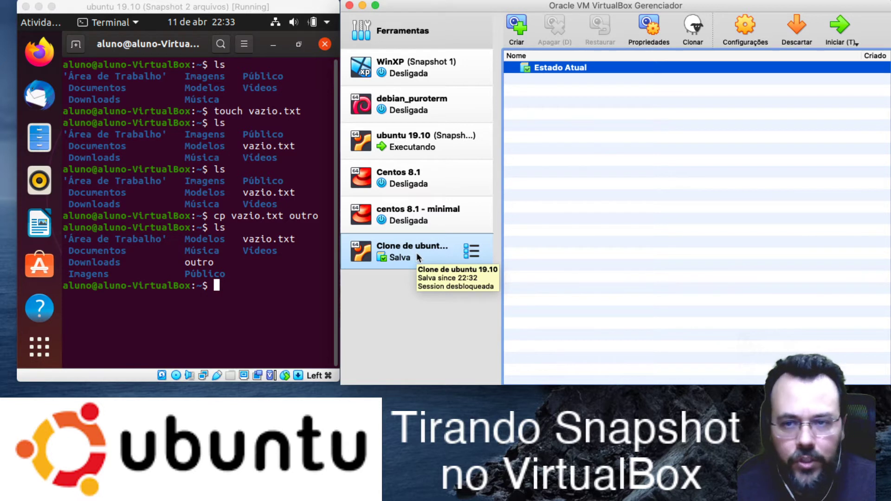
Step: Begin cloning the "Ubuntu sem arquivos" snapshot of the ubuntu 19.10 machine and set the Imagens folder as the clone's path
left_click(423, 146)
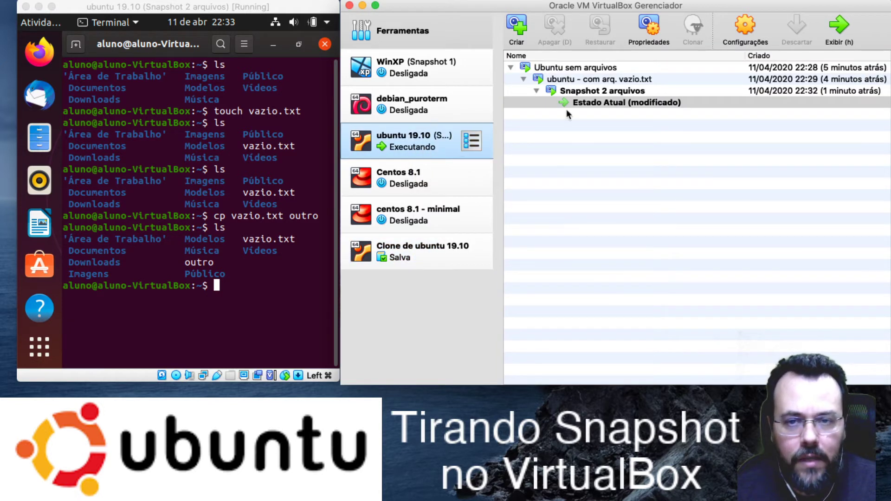
left_click(587, 70)
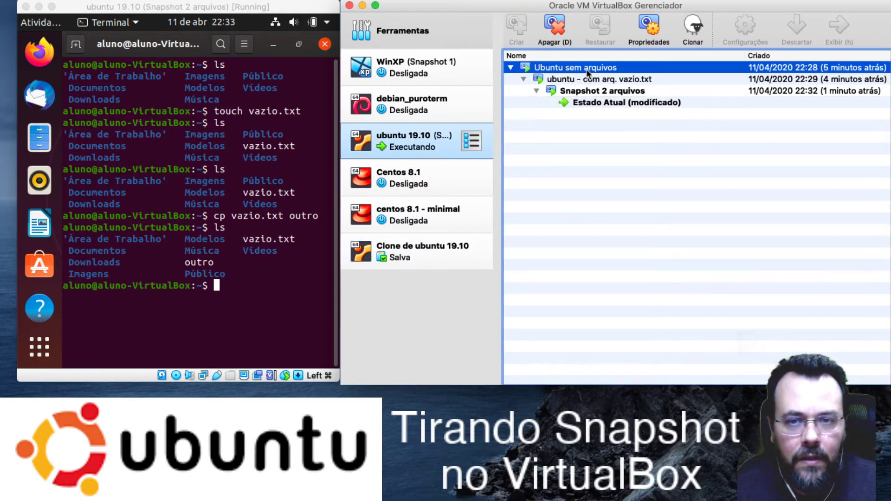
left_click(692, 29)
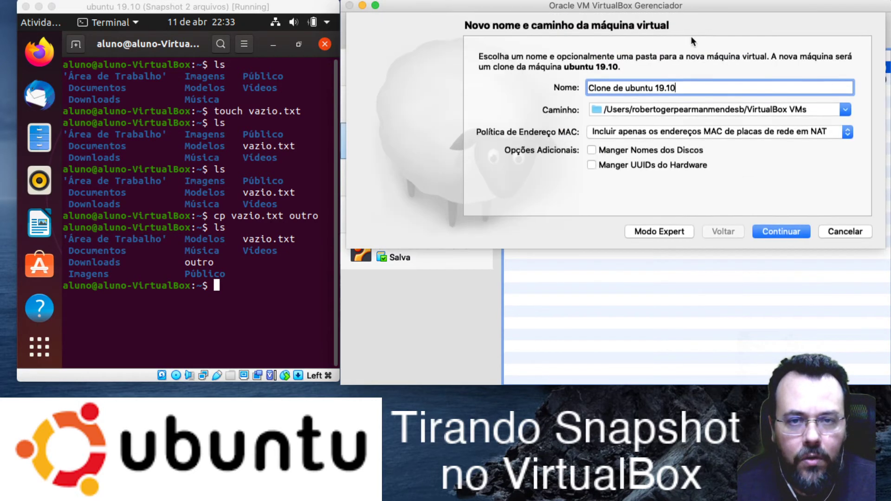
left_click(842, 109)
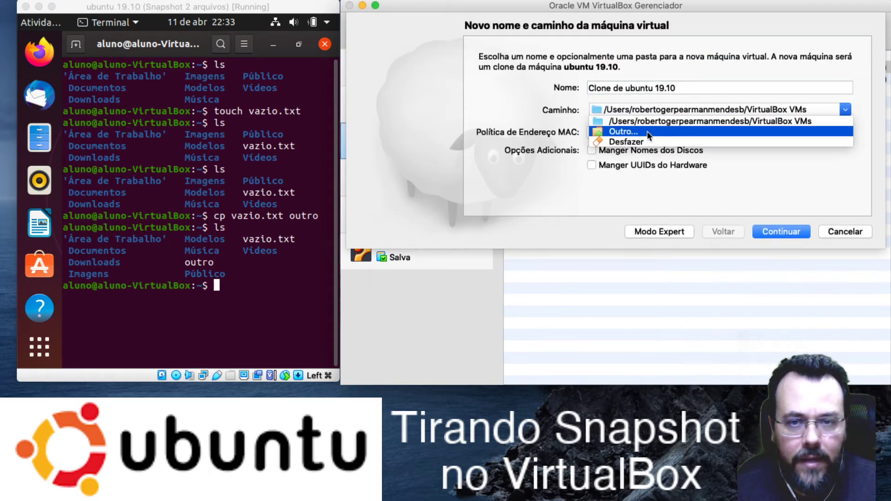
left_click(661, 132)
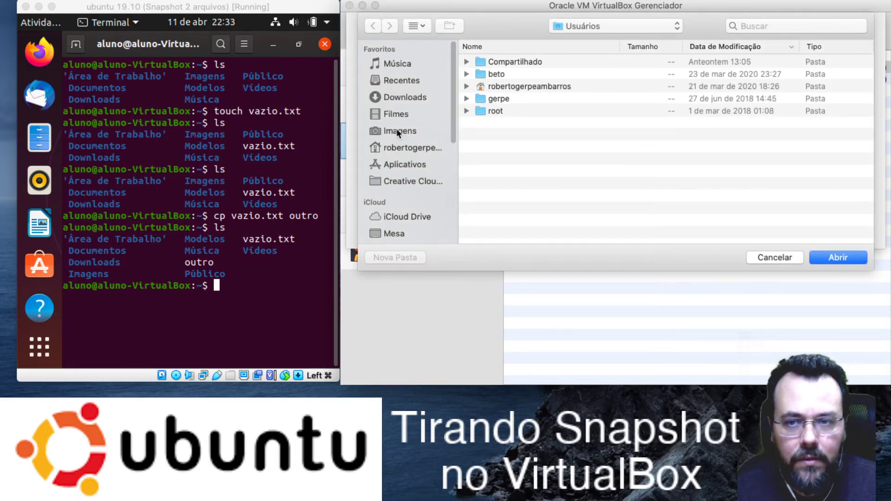
left_click(397, 132)
left_click(838, 258)
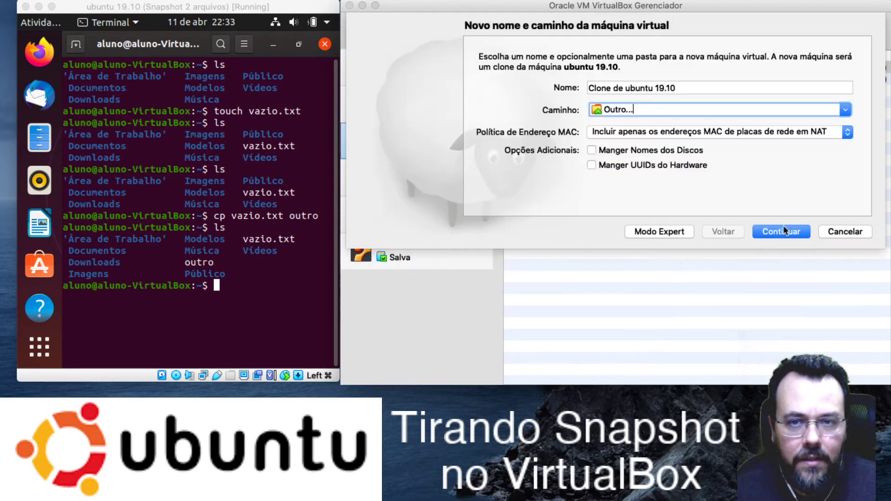
Step: Change the new machine's name to "Fde ubuntu 19.10"
left_click(613, 88)
left_click_drag(613, 88, 586, 88)
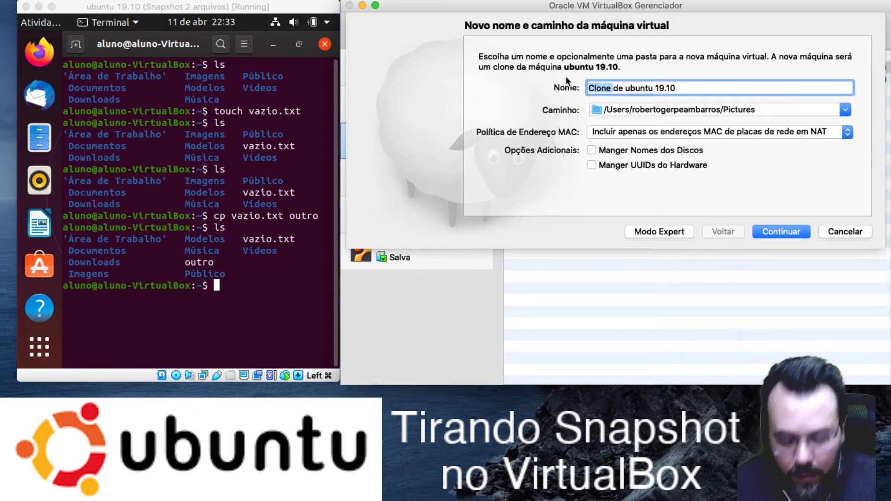
type("F")
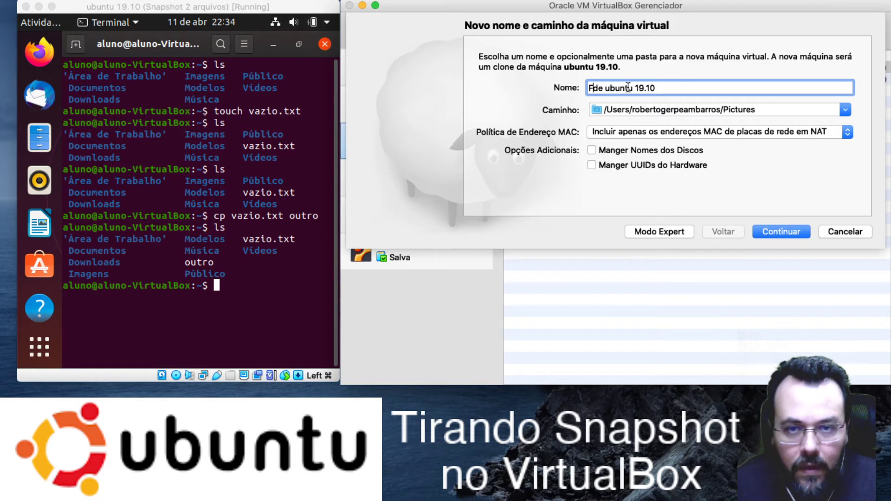
left_click(607, 90)
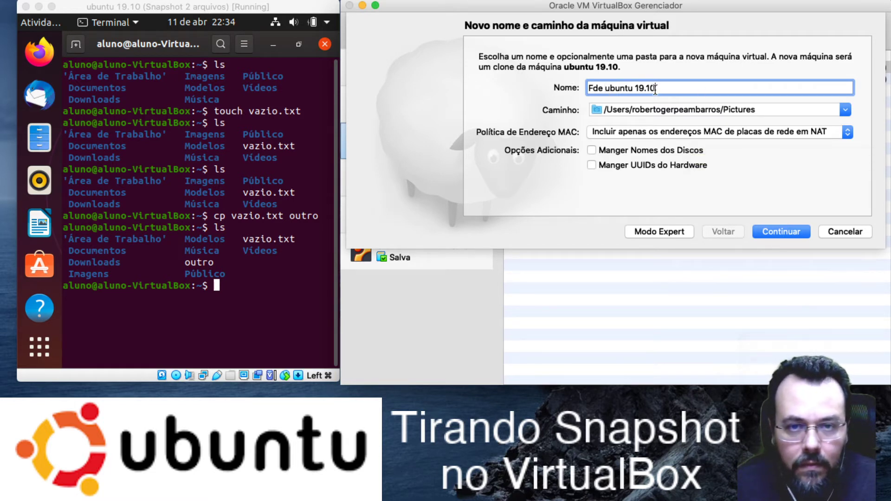
left_click_drag(656, 88, 536, 74)
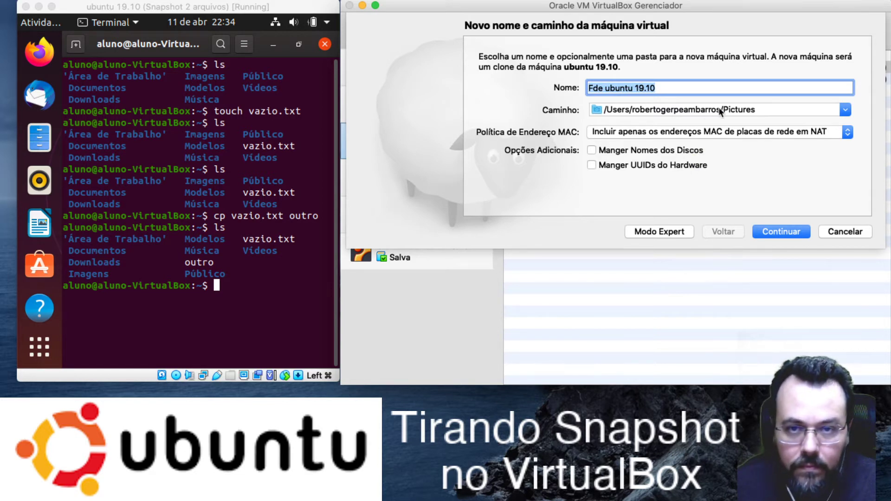
left_click(588, 87)
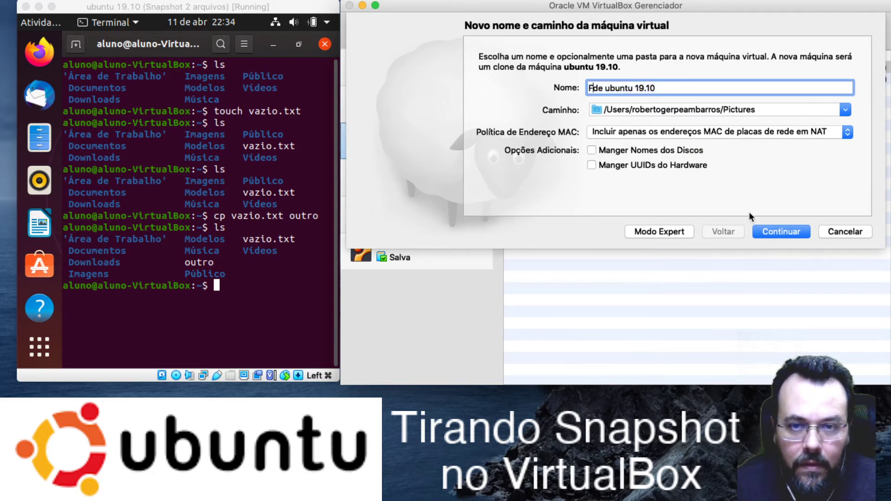
Step: Create "Fde ubuntu 19.10" as a full clone (Clone completo)
left_click(792, 231)
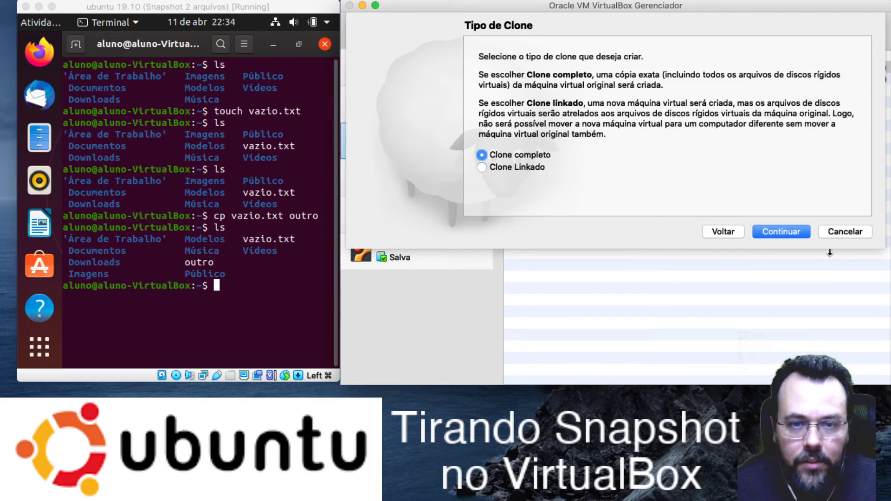
mouse_move(480, 73)
left_mouse_down()
mouse_move(655, 82)
mouse_move(758, 178)
left_mouse_up()
left_click(800, 231)
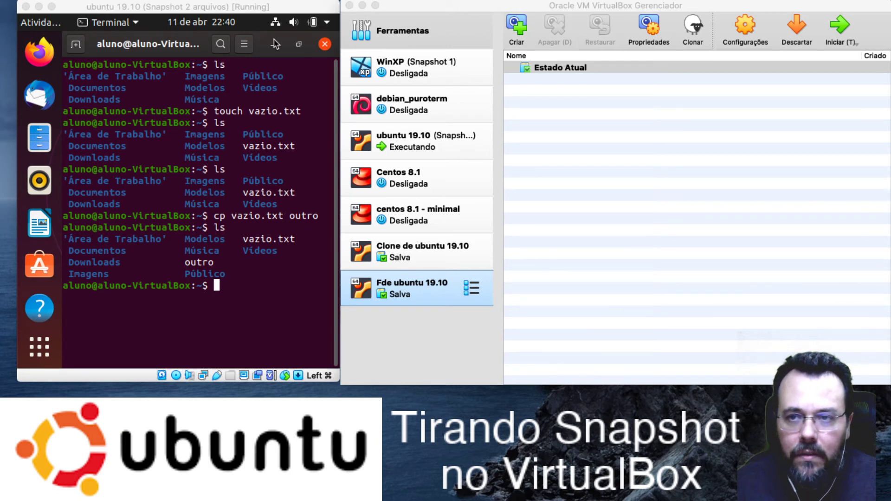
Step: Shut down the running original ubuntu 19.10 machine from inside its Ubuntu desktop
left_click(327, 25)
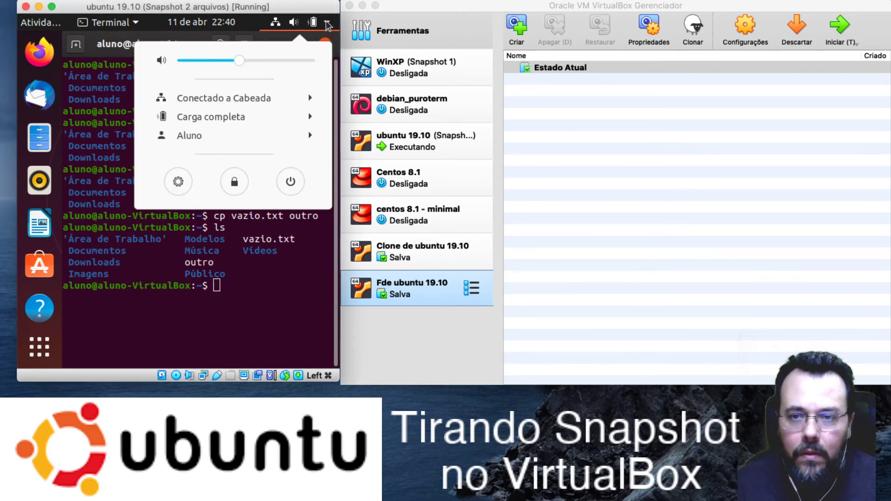
left_click(290, 181)
left_click(294, 236)
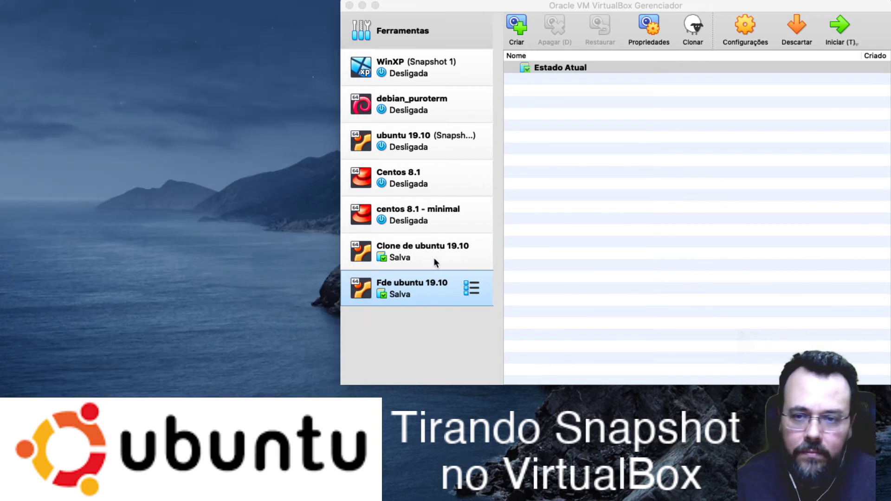
Step: Start the "Fde ubuntu 19.10" clone in an enlarged window and list its home folder's files with ls
double_click(432, 286)
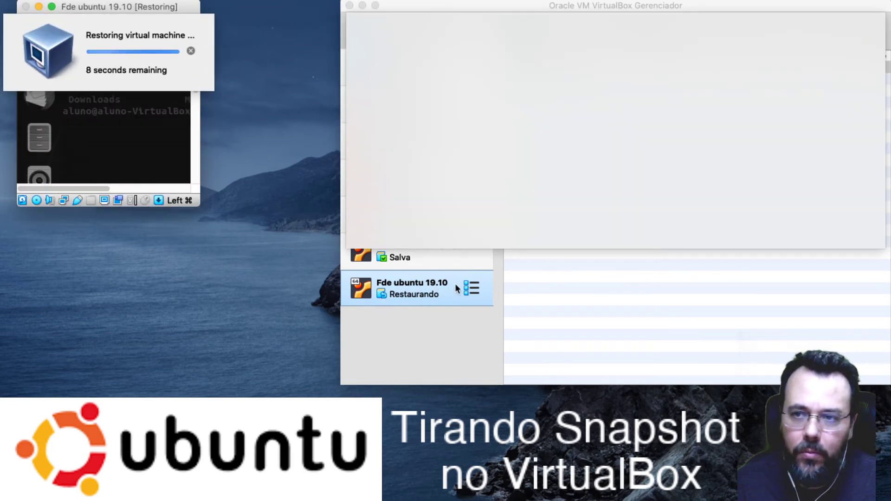
left_click(660, 303)
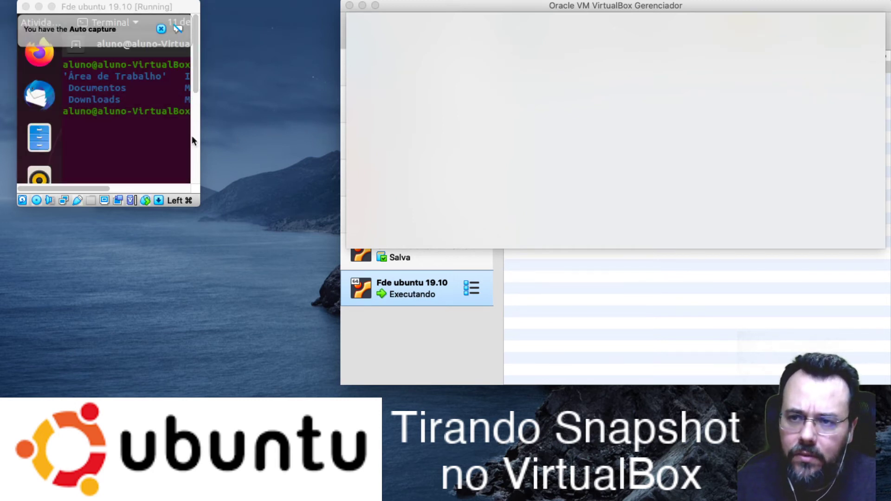
left_click_drag(200, 206, 328, 278)
left_click(521, 6)
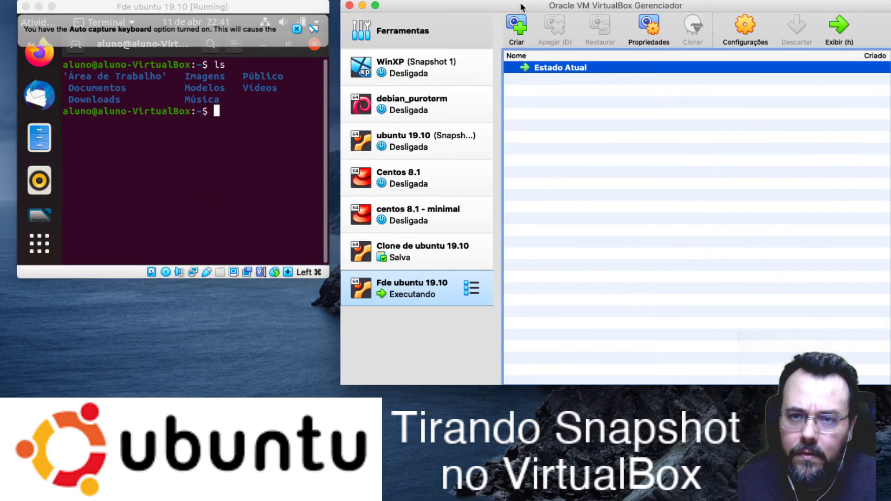
left_click(297, 30)
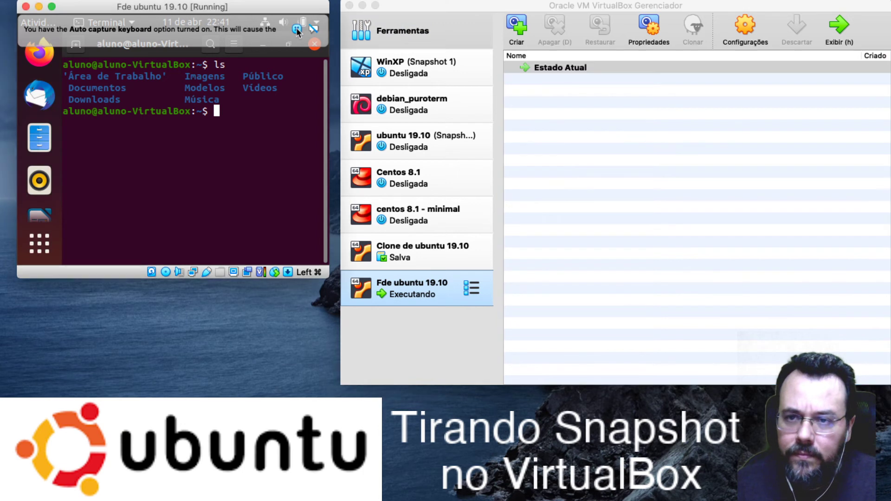
type("ls")
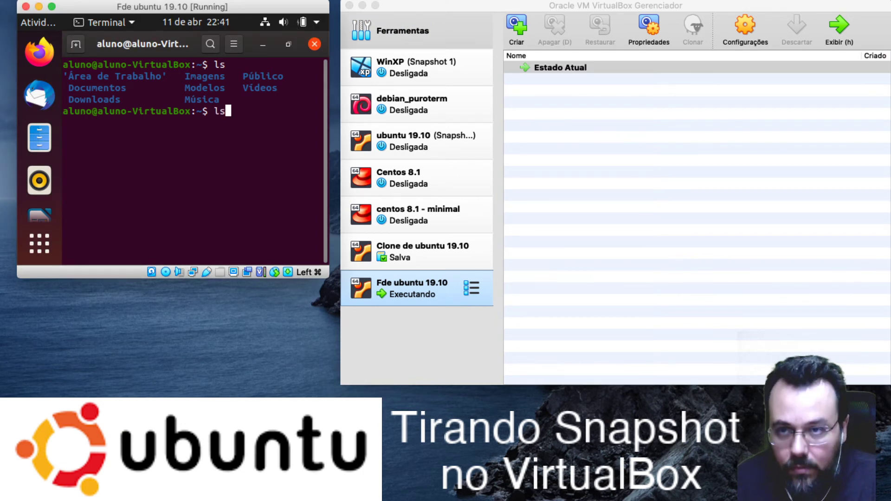
key("Return")
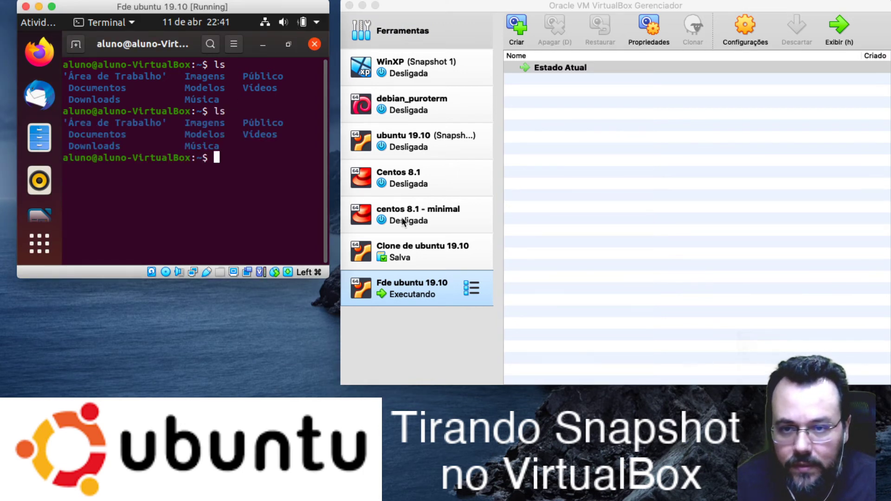
Step: Start "Clone de ubuntu 19.10" with the other clone's window moved aside, and list its home folder's files with ls
left_click(441, 253)
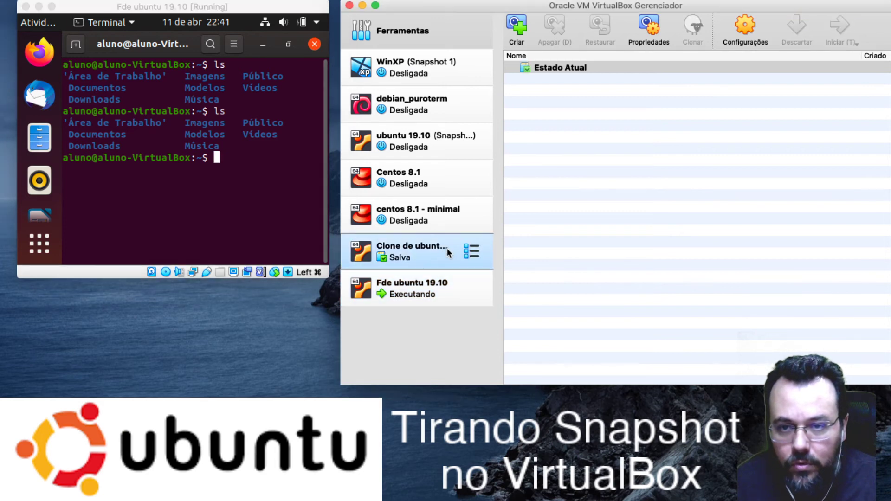
double_click(442, 247)
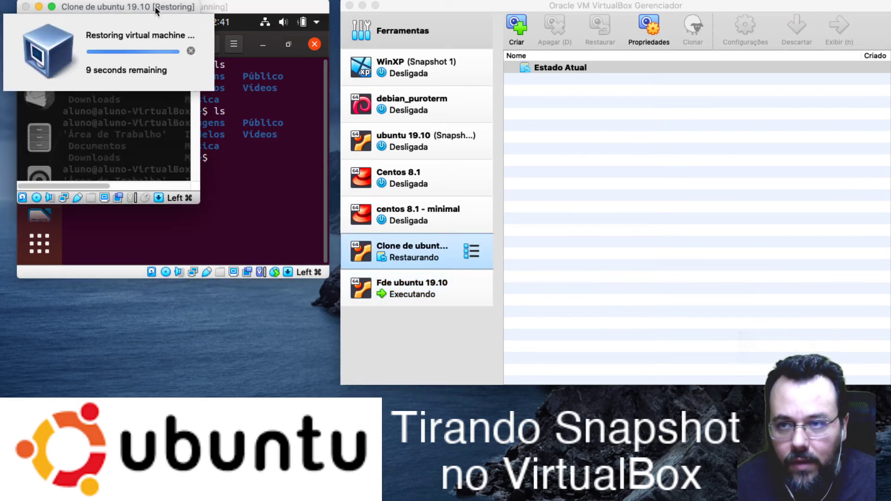
left_click_drag(251, 10, 808, 93)
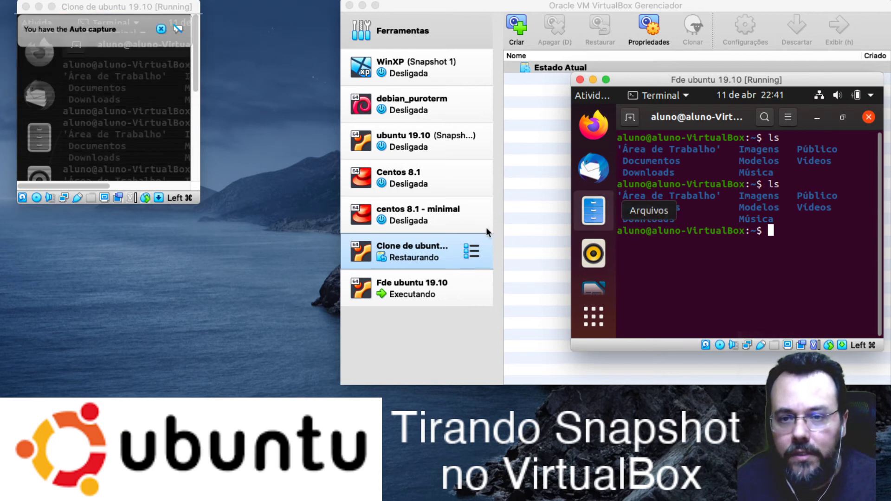
left_click(162, 28)
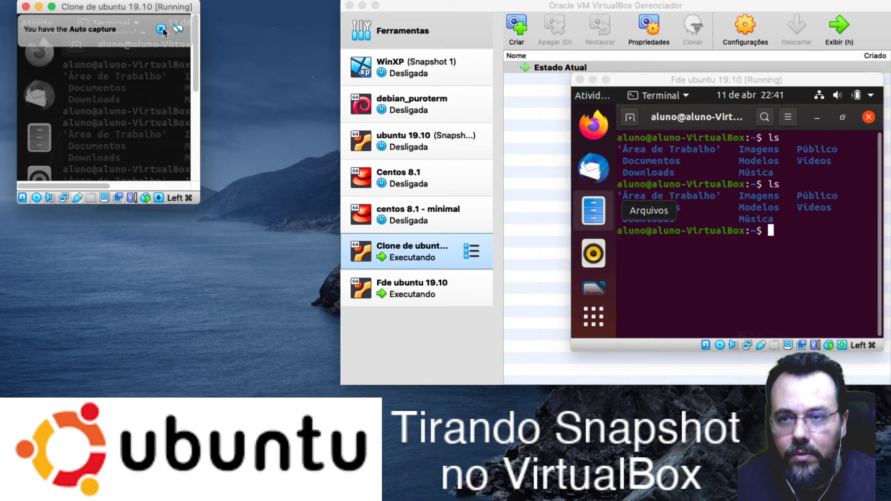
mouse_move(200, 204)
left_mouse_down()
mouse_move(299, 261)
mouse_move(330, 304)
left_mouse_up()
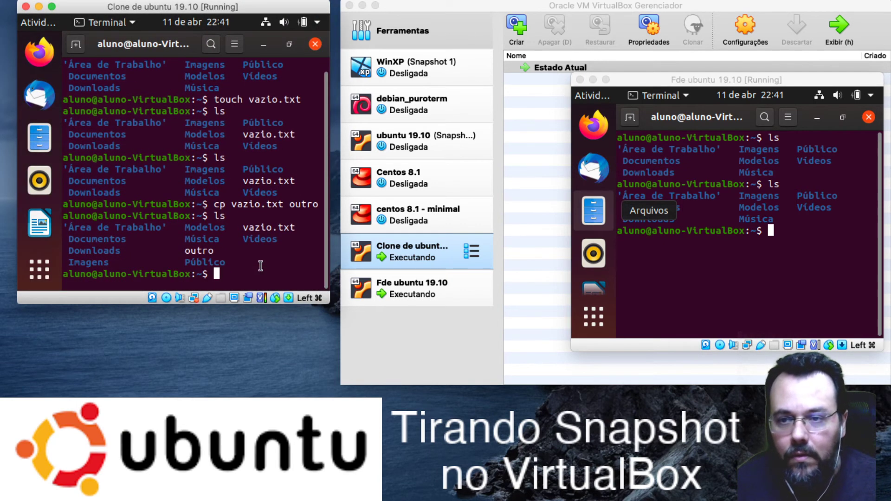
type("ls")
key("Return")
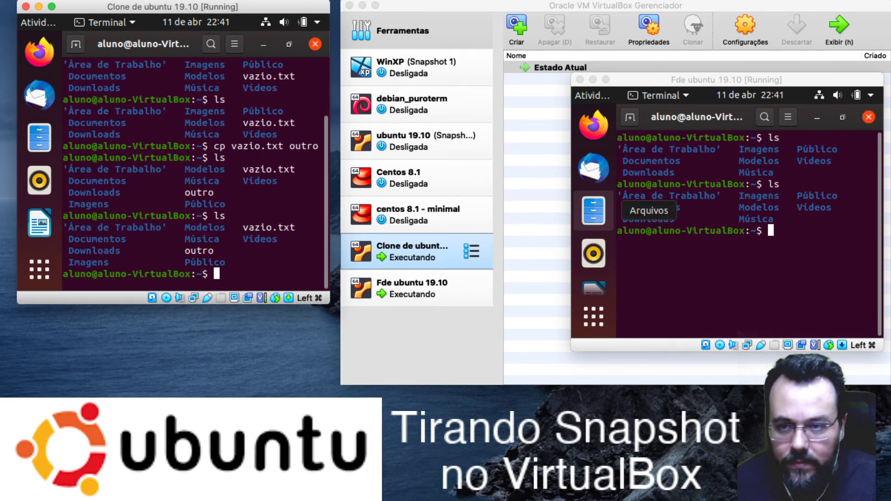
Step: Move the "Fde ubuntu 19.10" window over the other clone's window and start the original ubuntu 19.10 machine, dismissing its notifications
mouse_move(674, 83)
left_mouse_down()
mouse_move(530, 114)
mouse_move(130, 104)
left_mouse_up()
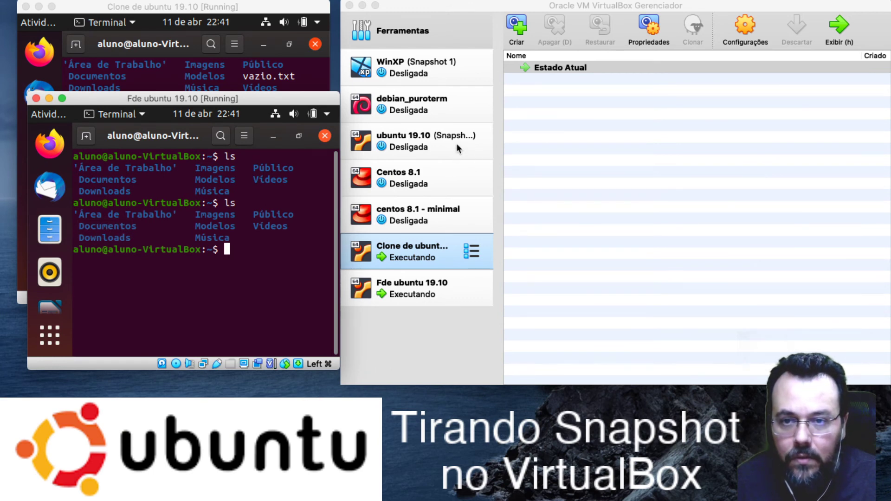
left_click(456, 143)
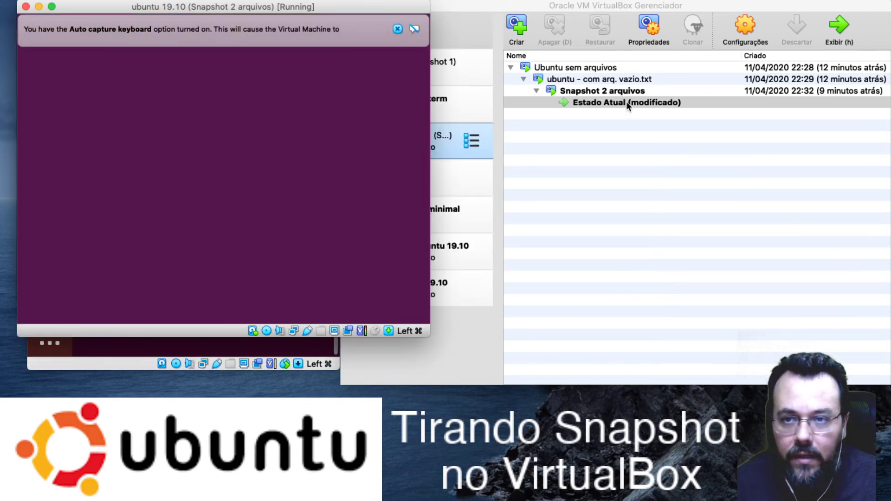
left_click(397, 29)
left_click_drag(302, 9, 394, 6)
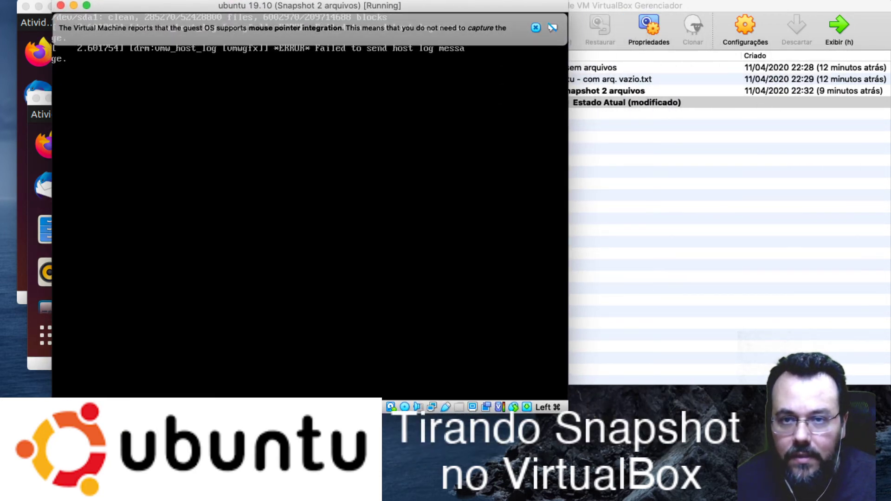
left_click(535, 27)
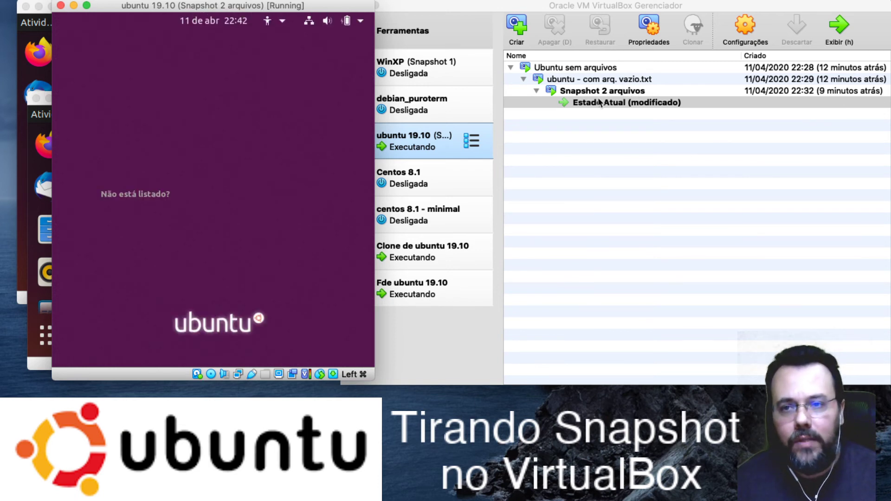
Step: Log in to the original ubuntu 19.10 machine with the account password and move its window beside the two clones
left_click(212, 96)
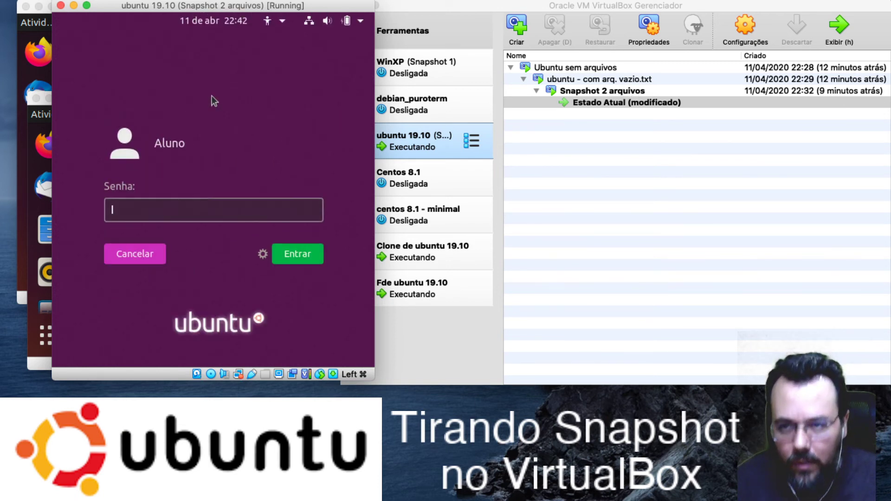
type("******")
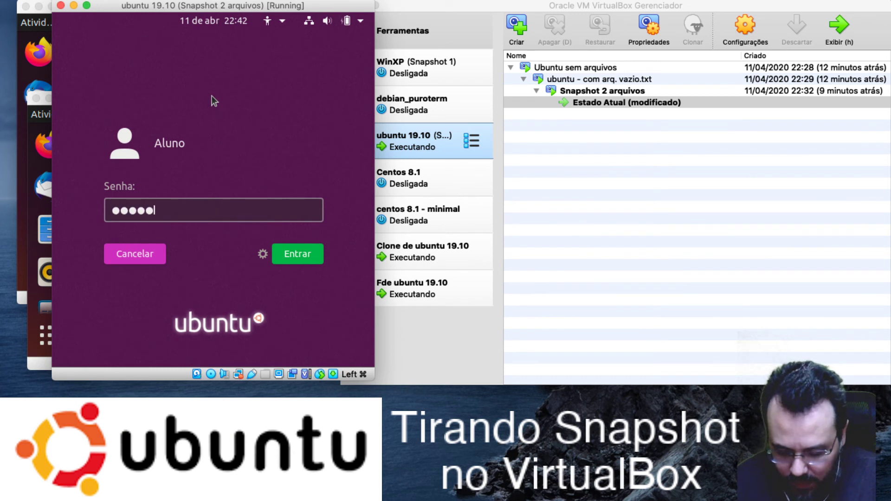
type("***")
key("Return")
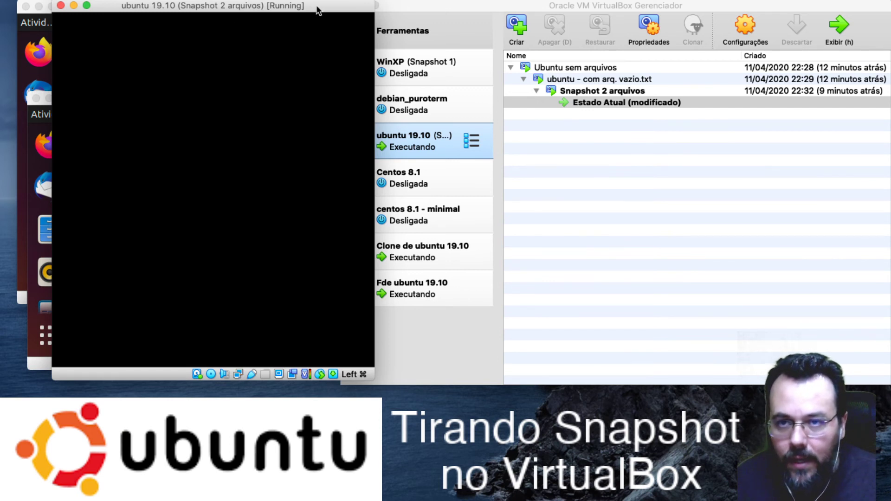
mouse_move(312, 6)
left_mouse_down()
mouse_move(595, 6)
mouse_move(641, 29)
left_mouse_up()
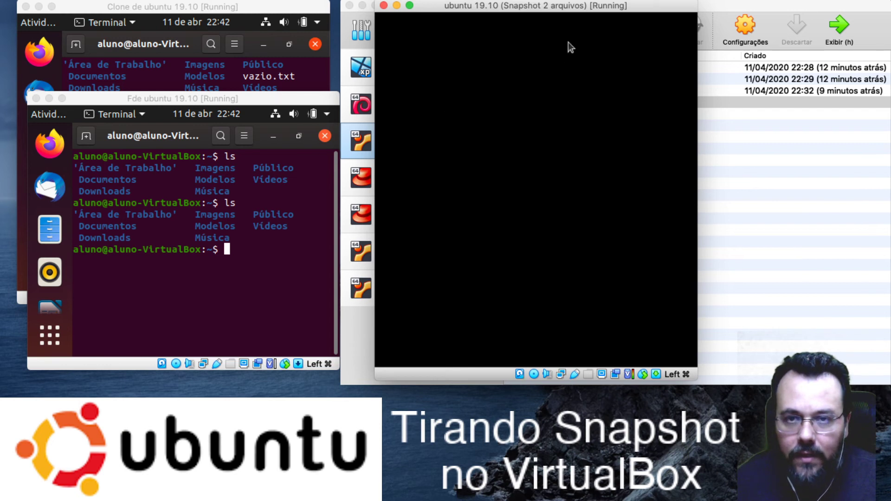
left_click_drag(616, 12, 638, 23)
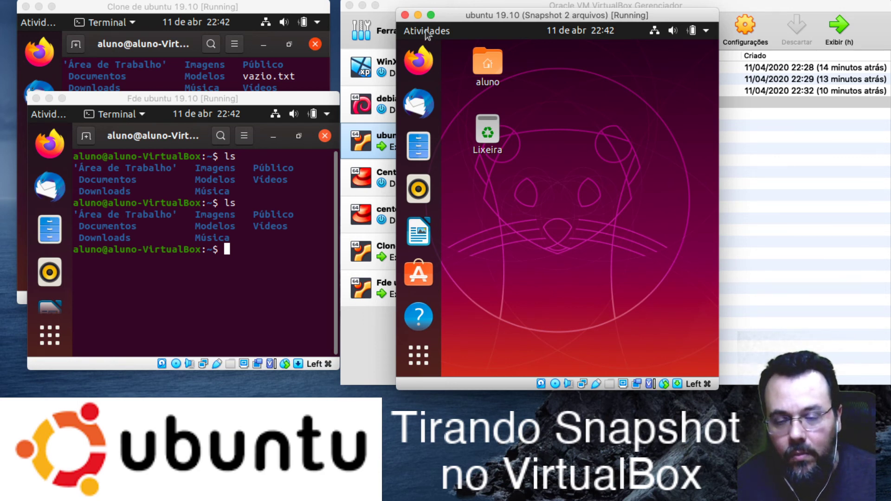
Step: Search for "term" in the original ubuntu 19.10 machine, open Terminal and list the home folder's files with ls
left_click(427, 32)
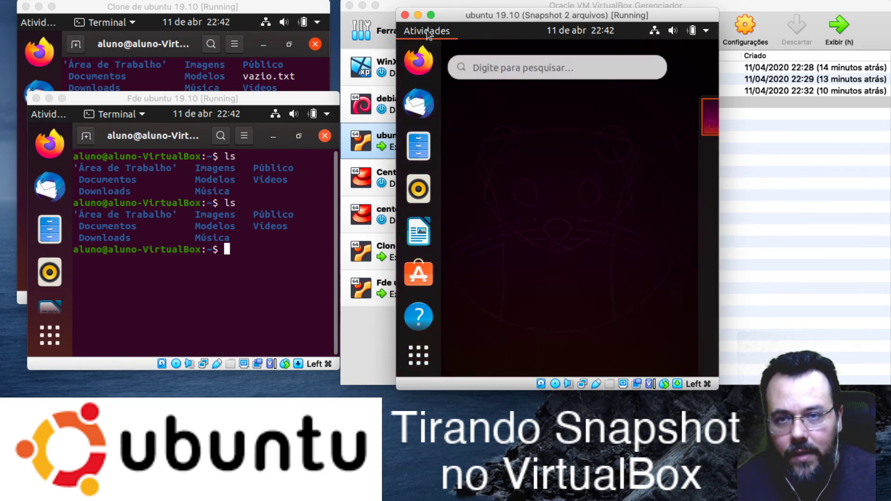
left_click(497, 68)
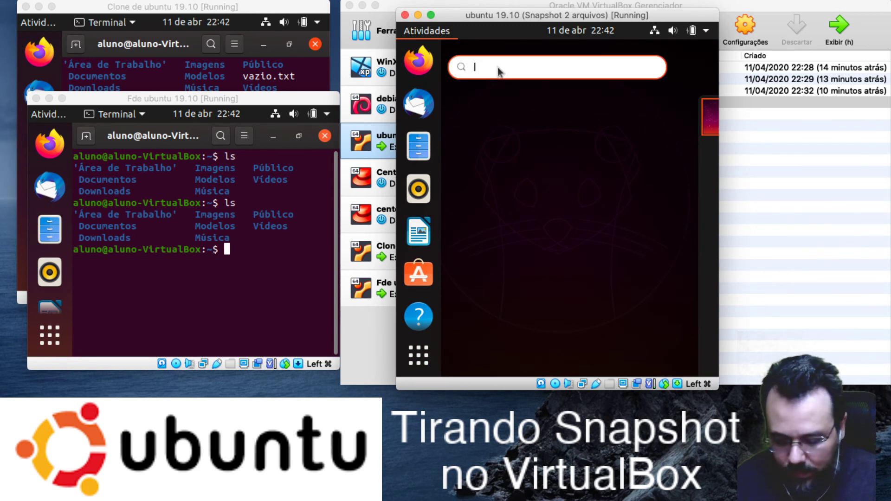
type("term")
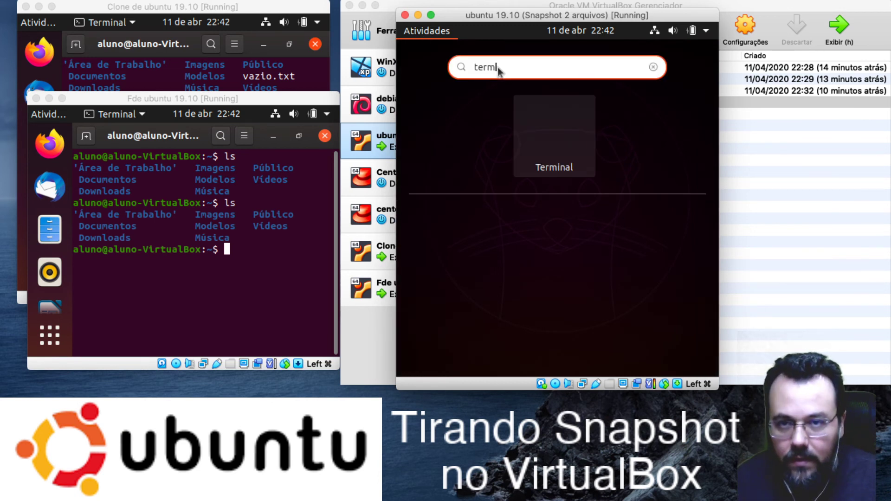
left_click(568, 137)
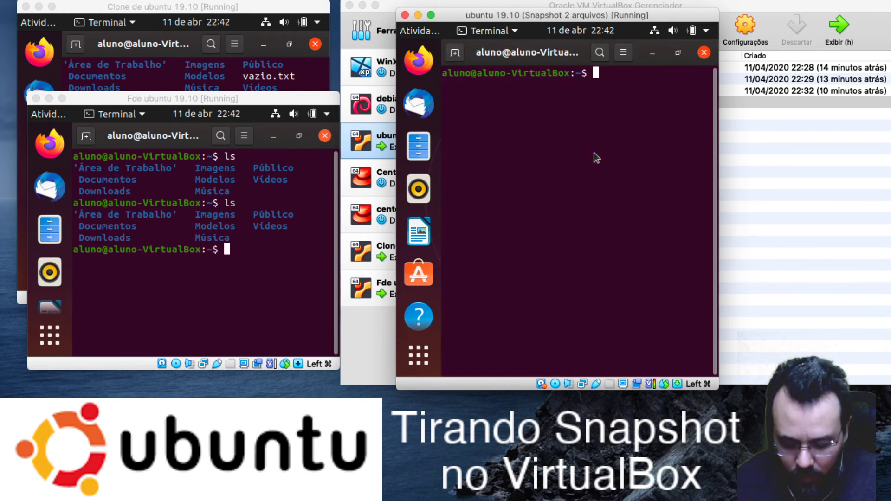
type("ls")
key("Return")
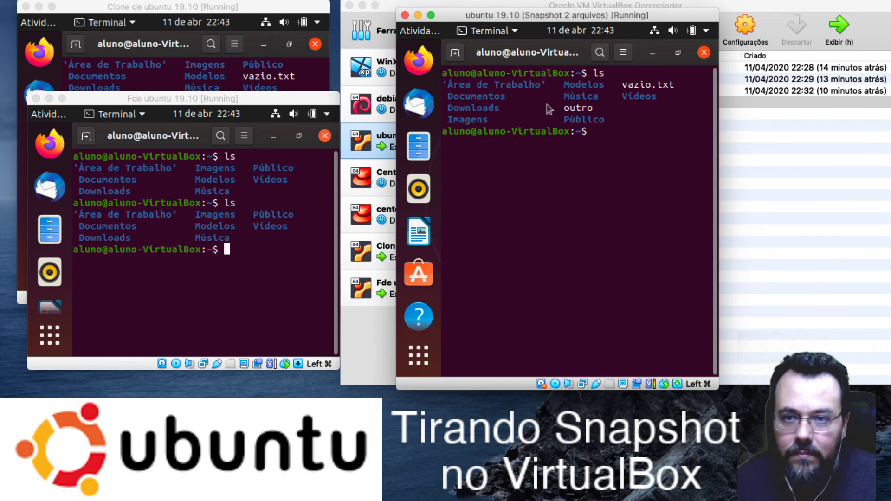
Step: Shift the "Fde ubuntu 19.10" window to compare the file listings of both clones and the original machine
mouse_move(219, 96)
left_mouse_down()
mouse_move(362, 114)
mouse_move(519, 169)
mouse_move(517, 155)
mouse_move(346, 91)
mouse_move(315, 108)
left_mouse_up()
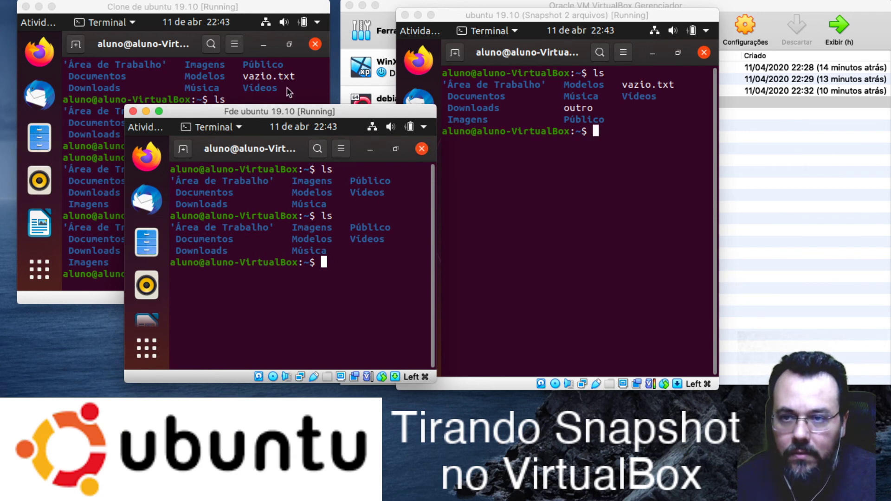
left_click(275, 101)
left_click(368, 271)
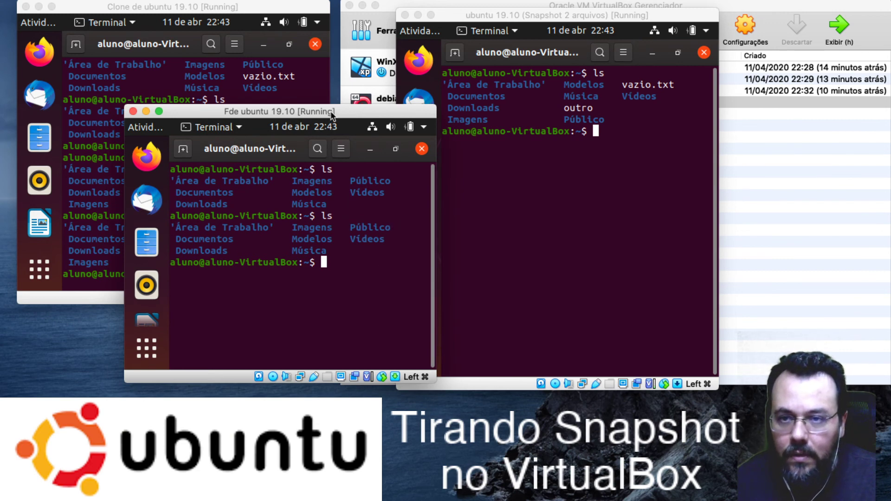
left_click_drag(331, 112, 241, 111)
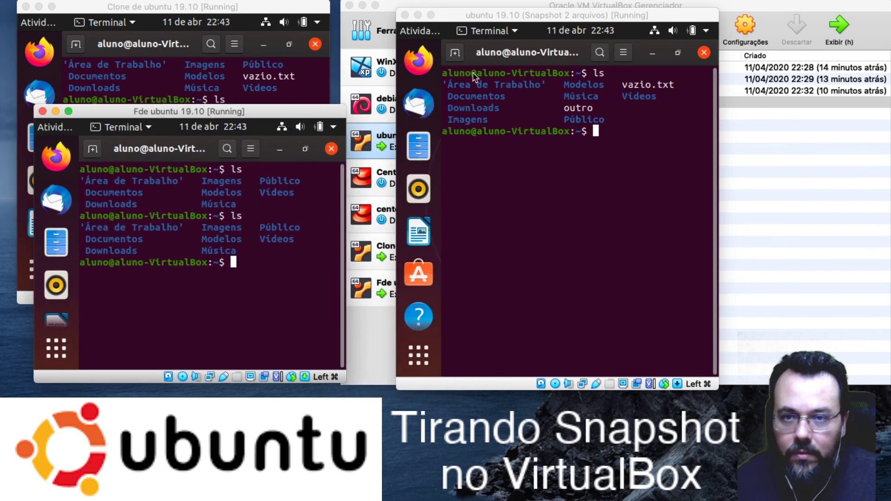
Step: Shut down the original ubuntu 19.10 machine from within its guest system
left_click(705, 31)
left_click(668, 189)
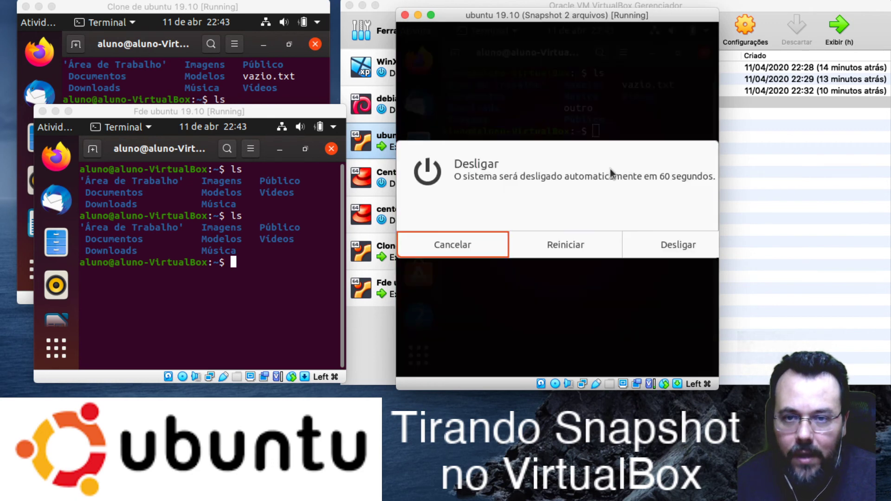
left_click(669, 242)
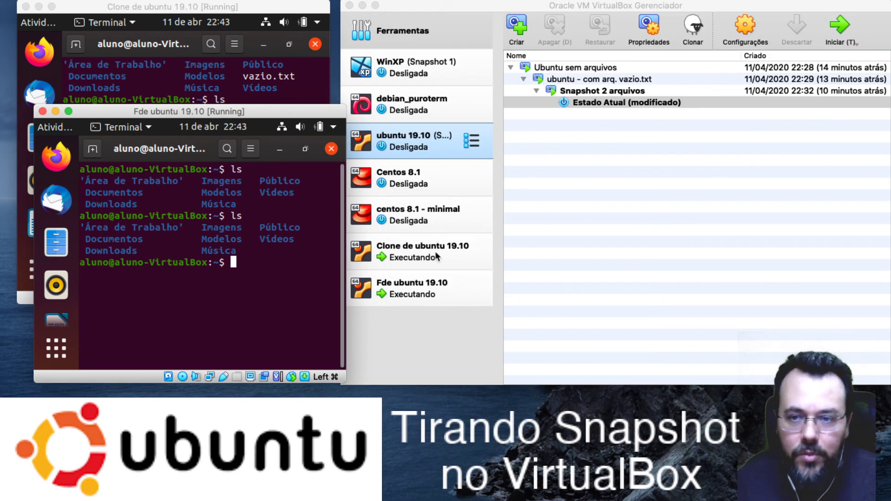
Step: Restore the ubuntu 19.10 machine to the snapshot "Ubuntu sem arquivos" without creating a snapshot of its current state
left_click(440, 250)
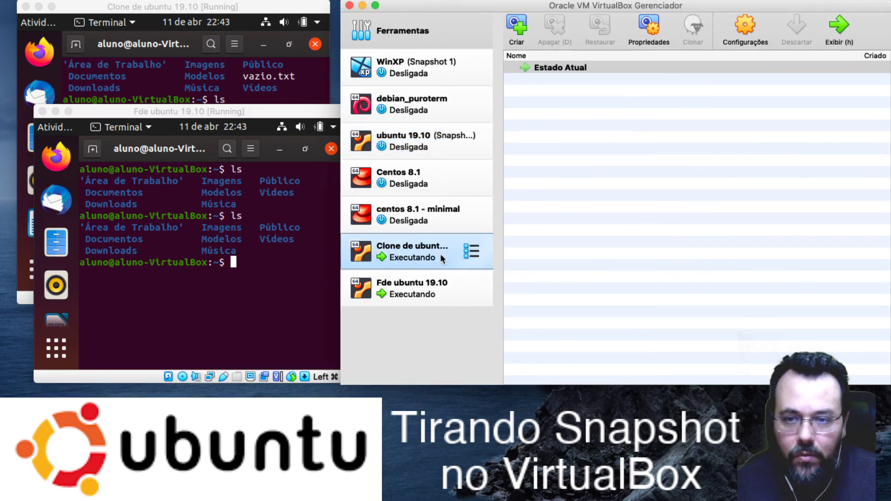
left_click(447, 288, "shift")
left_click(446, 287)
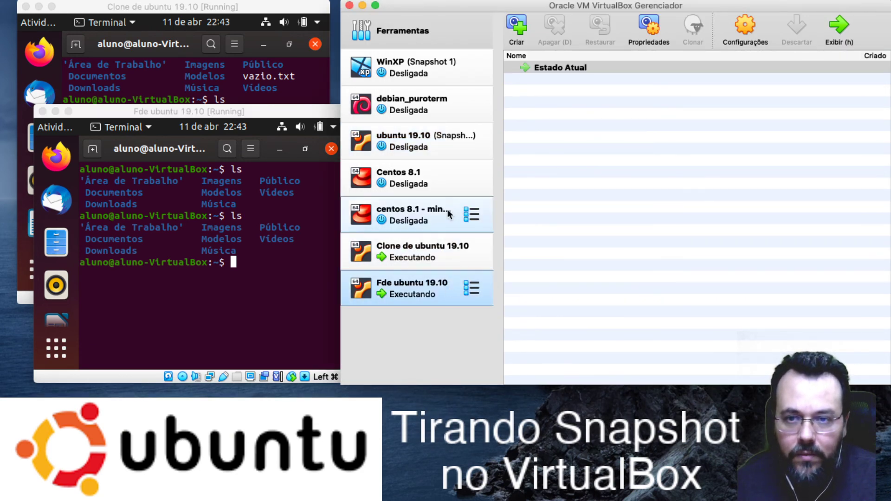
left_click(445, 144)
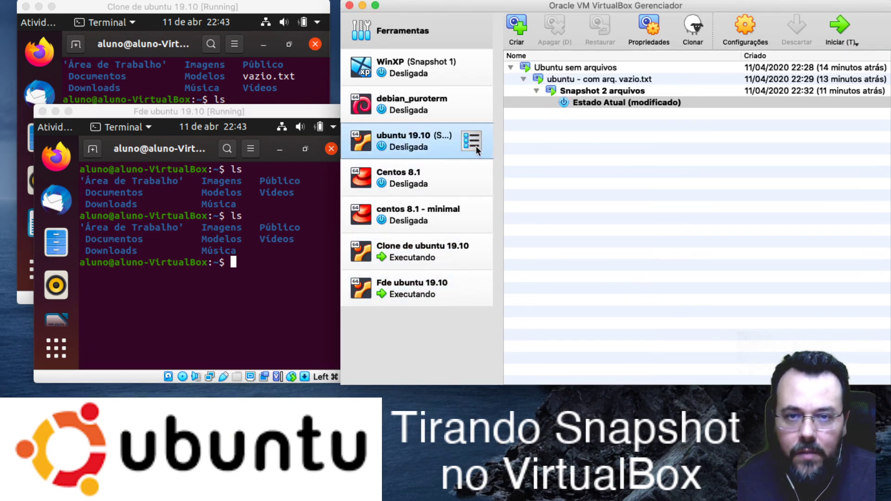
left_click(602, 68)
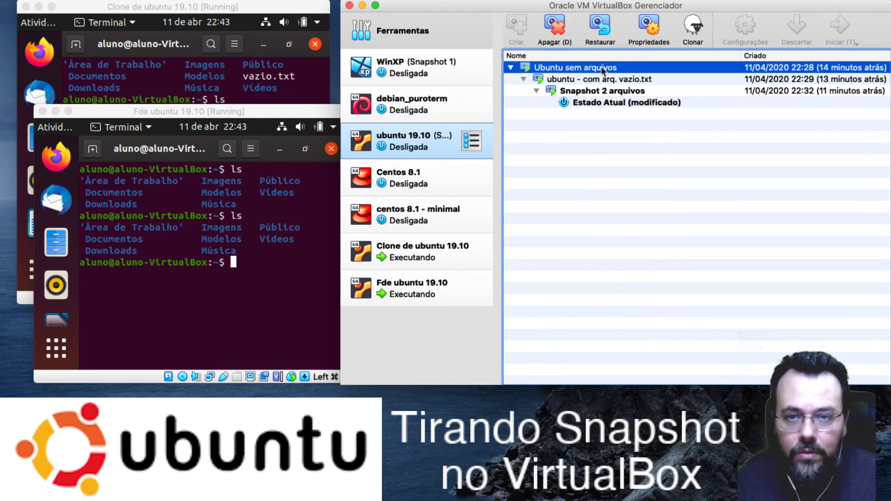
left_click(601, 29)
left_click(549, 132)
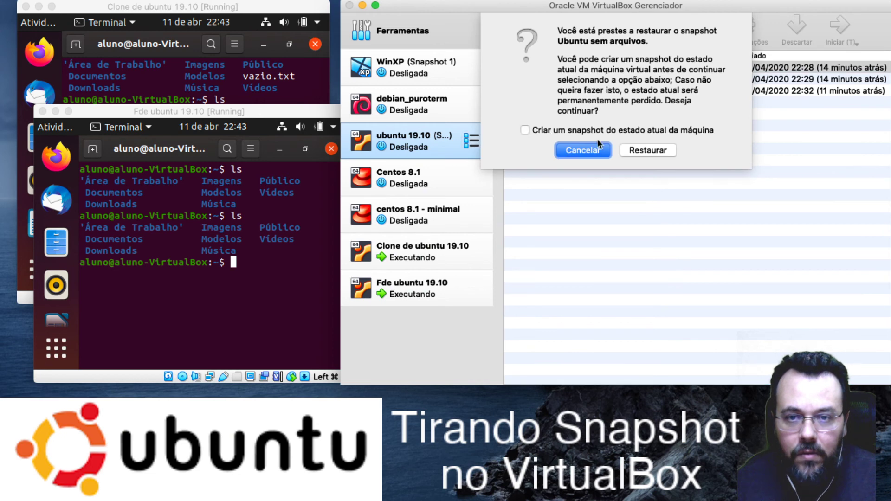
left_click(649, 148)
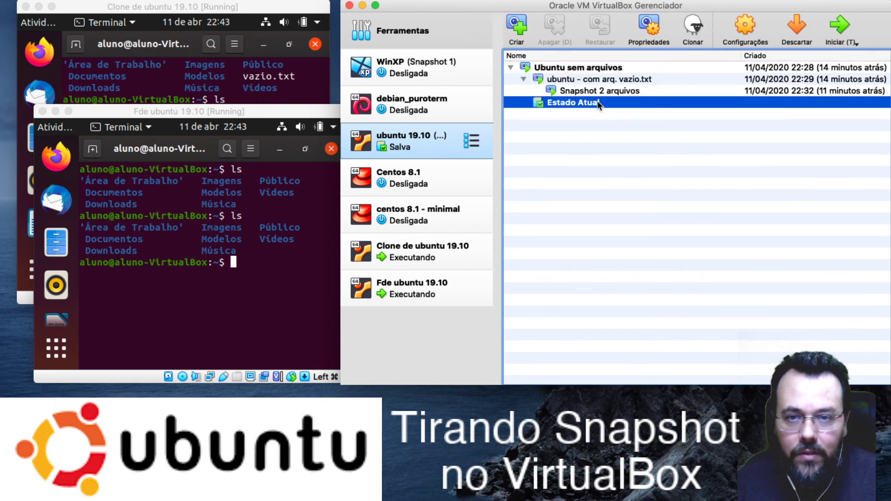
Step: Start the machine restored to "Ubuntu sem arquivos", enlarge its window and list the home folder's files with ls, dismissing the keyboard capture notice
left_click(840, 29)
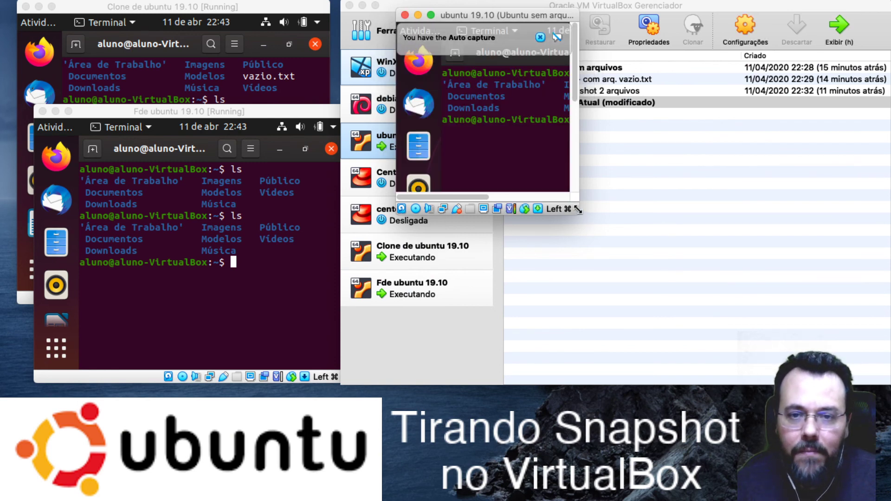
left_click_drag(577, 209, 820, 340)
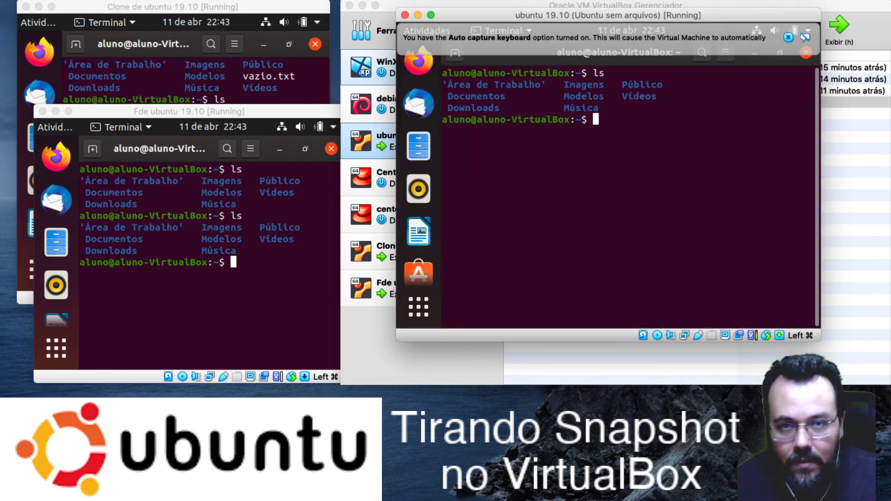
type("ls")
key("Return")
left_click(787, 37)
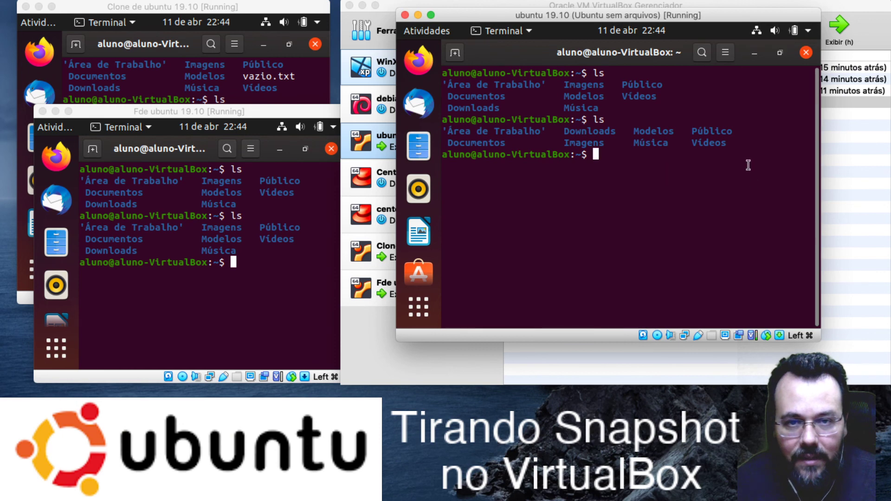
Step: Power off the ubuntu 19.10 machine running from the "Ubuntu sem arquivos" snapshot
left_click(794, 31)
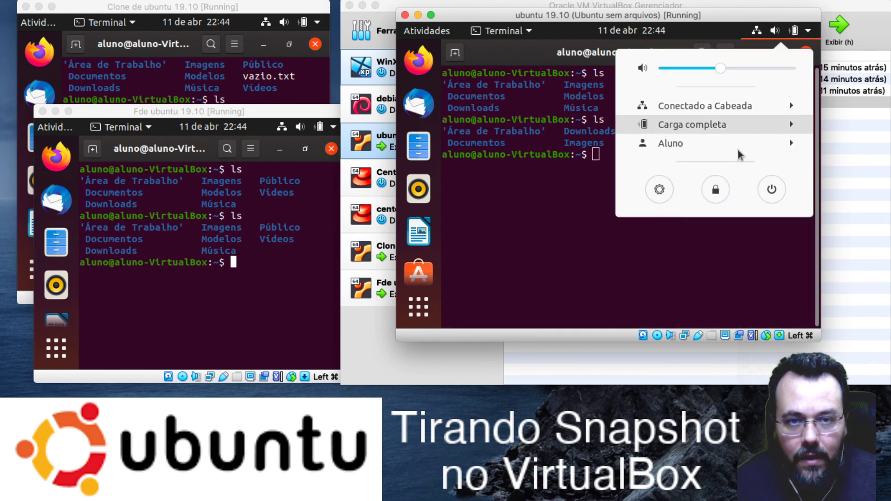
left_click(771, 189)
left_click(718, 221)
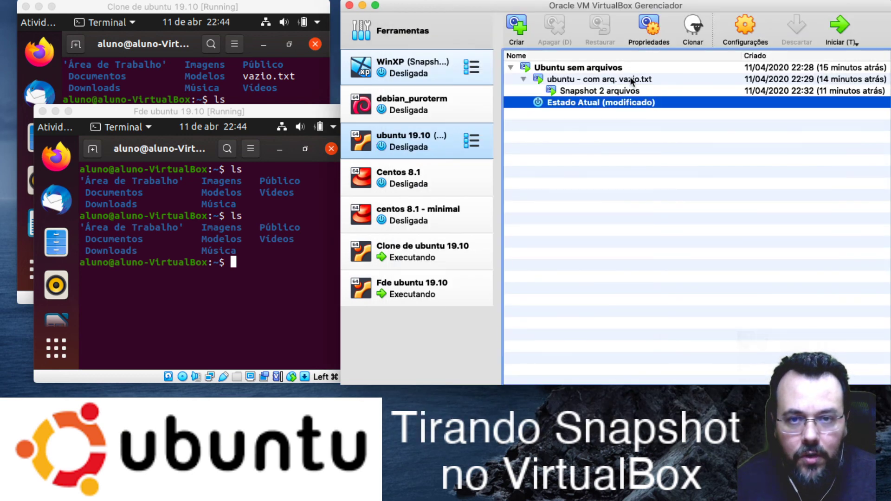
Step: Restore the snapshot "ubuntu - com arq. vazio.txt" without creating a snapshot of the machine's current state
left_click(638, 80)
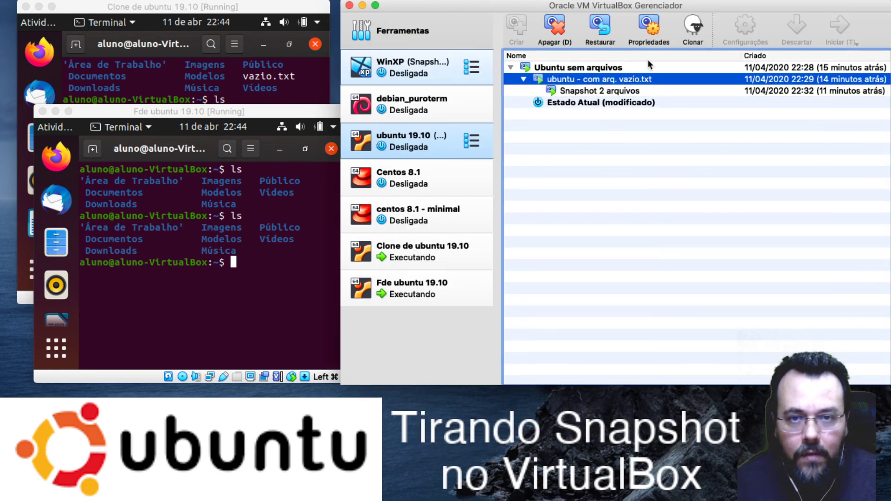
left_click(599, 25)
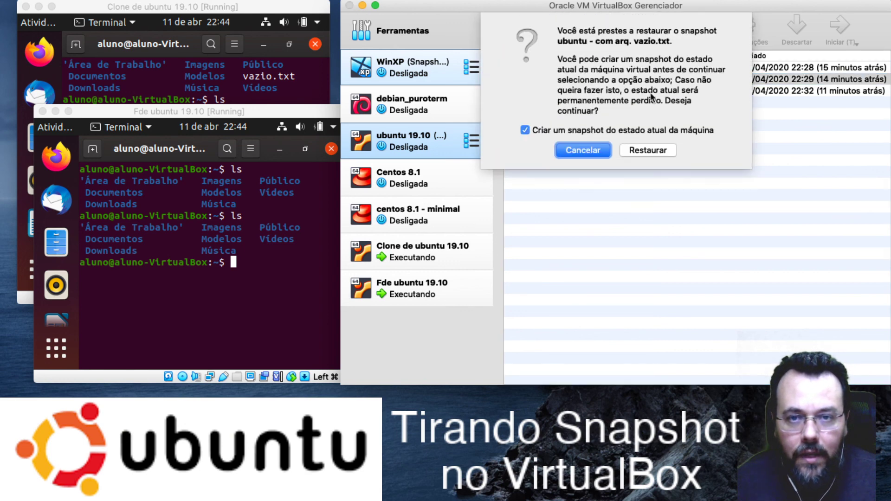
left_click(657, 149)
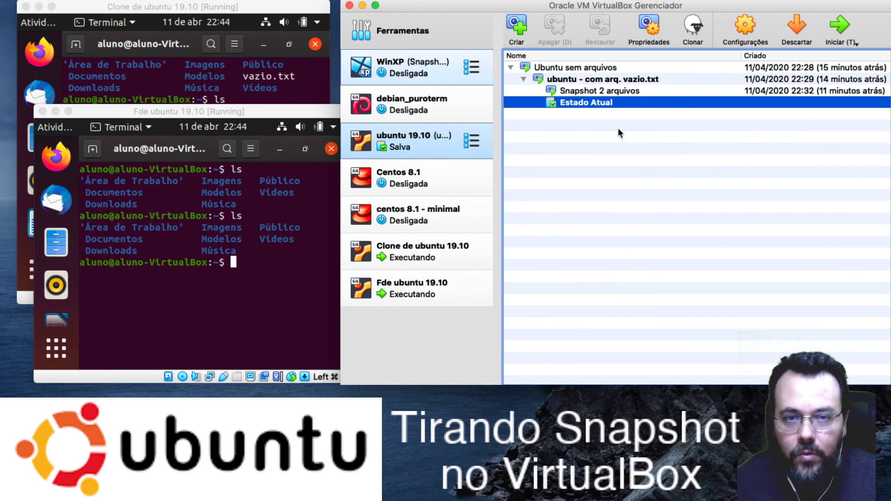
Step: Start the machine restored to "ubuntu - com arq. vazio.txt" and list its home folder's files with ls, dismissing the keyboard capture notice
double_click(597, 102)
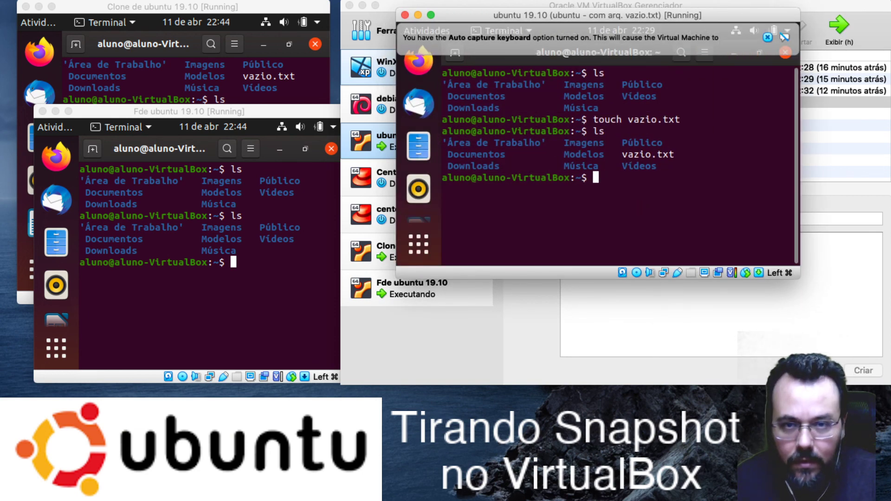
type("ls")
key("Return")
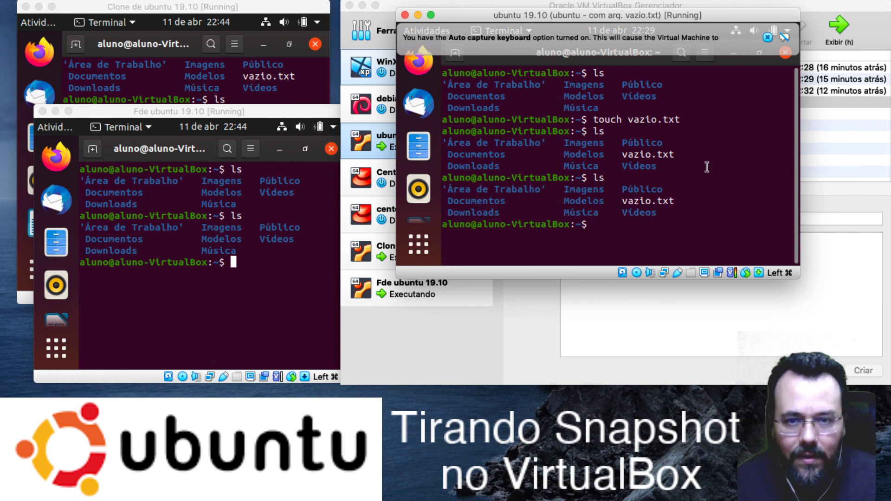
left_click(767, 37)
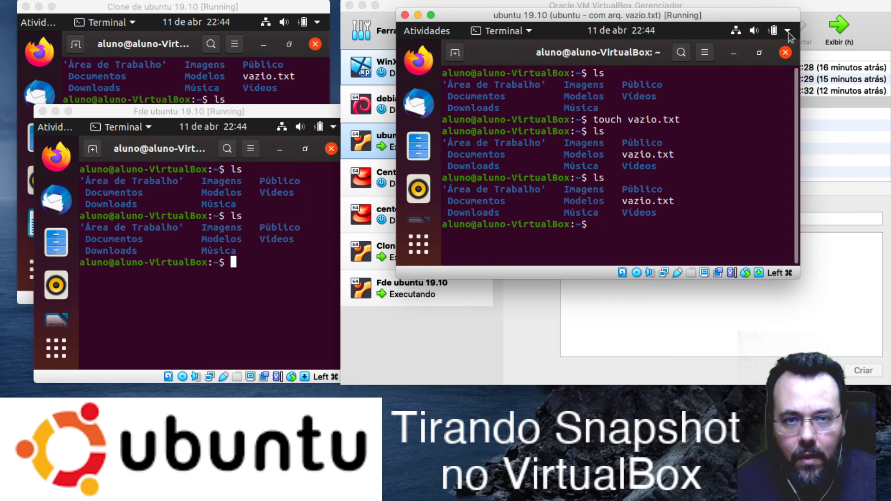
Step: Shut down the ubuntu 19.10 machine running from the "ubuntu - com arq. vazio.txt" snapshot
left_click(788, 31)
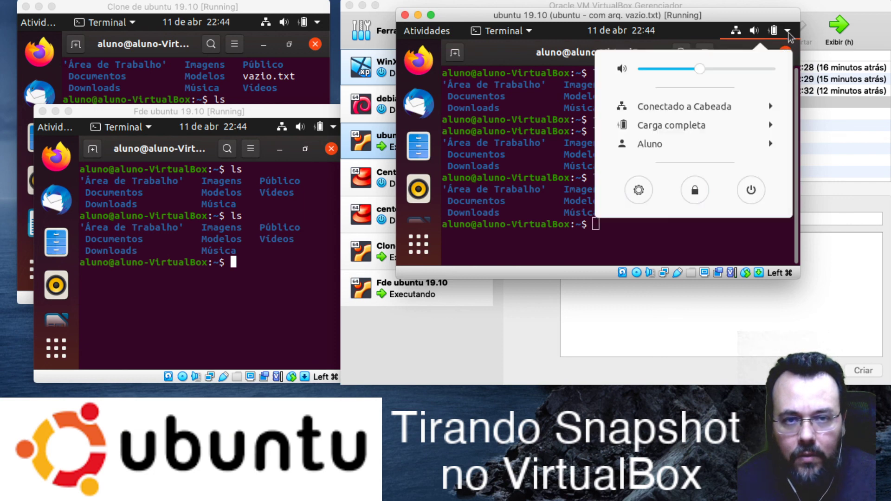
left_click(750, 191)
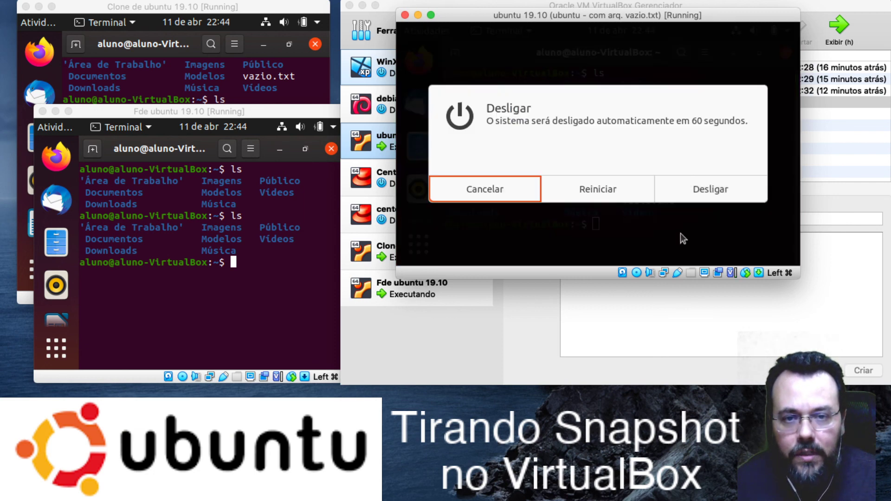
left_click(715, 193)
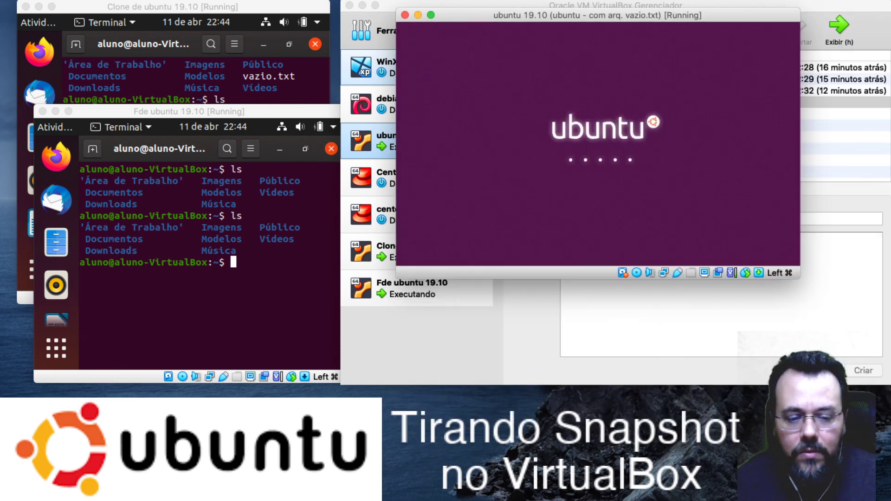